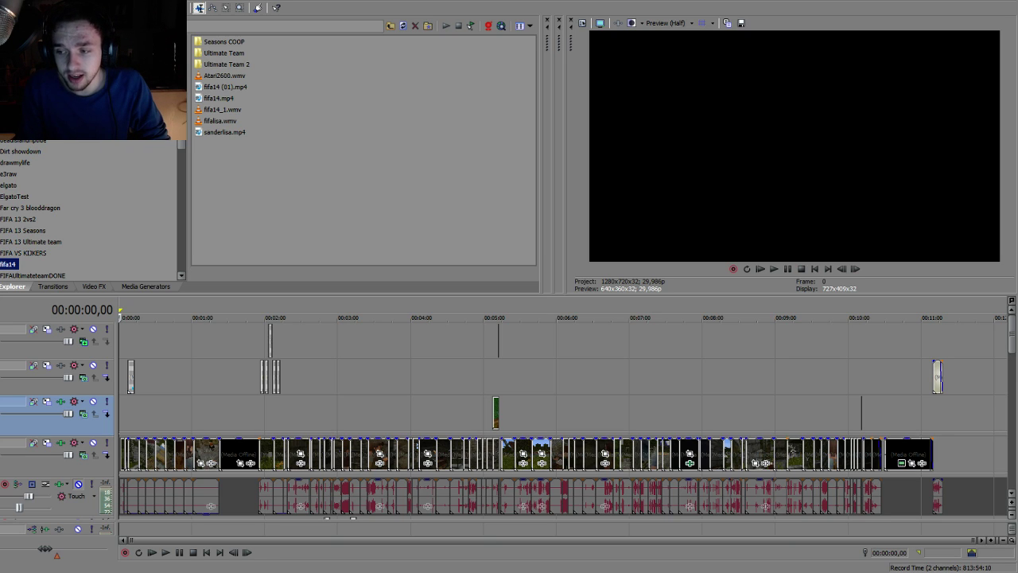
Preview the opening scenes on the timeline, from about 0:07 to the end of the village fly-over near 1:20
{"action": "left_click", "coordinate": [130, 410]}
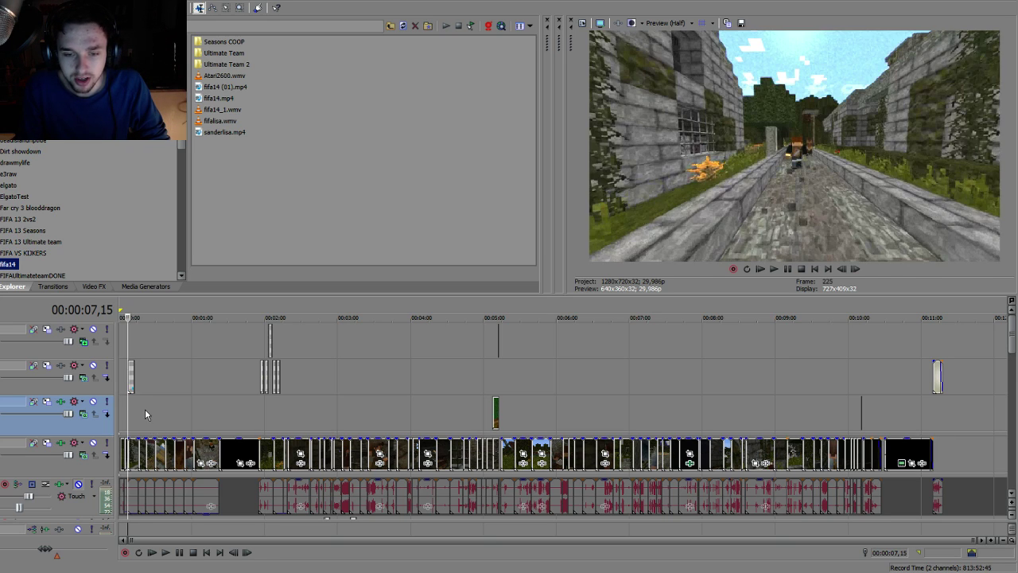
{"action": "scroll", "coordinate": [344, 449], "scroll_direction": "up", "scroll_amount": 3}
{"action": "left_click", "coordinate": [207, 404]}
{"action": "left_click", "coordinate": [334, 401]}
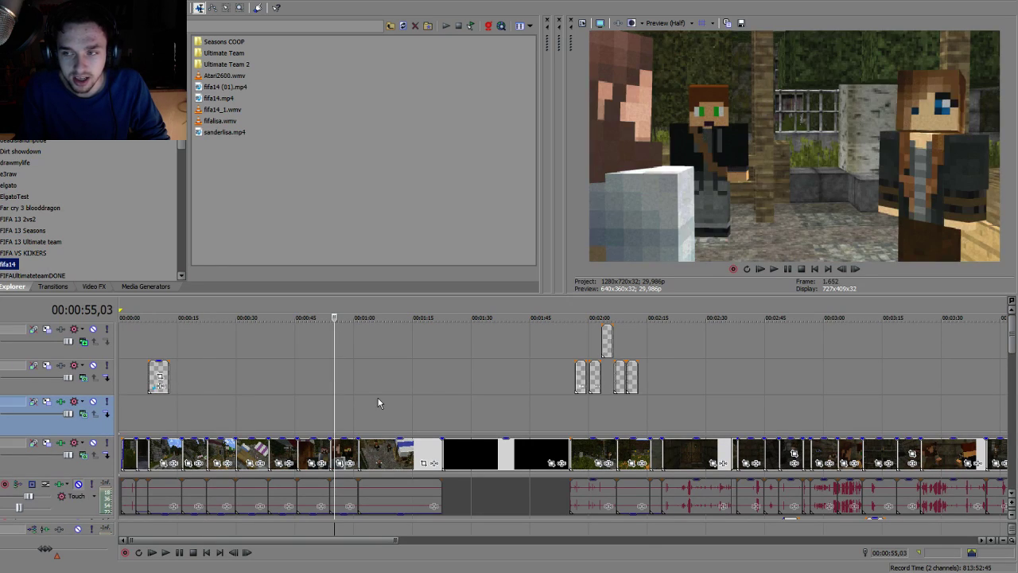
{"action": "left_click", "coordinate": [379, 407]}
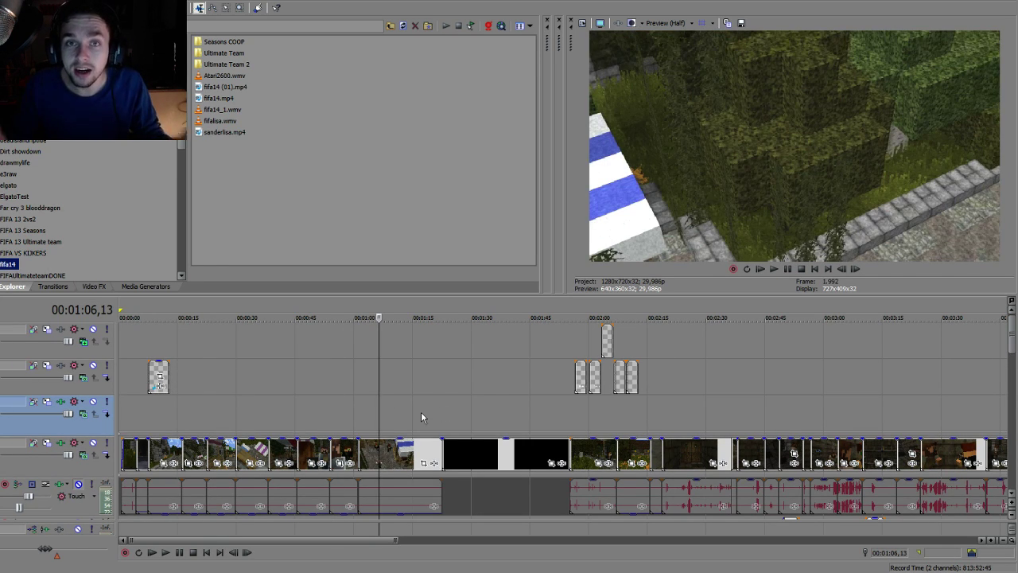
{"action": "left_click", "coordinate": [421, 414]}
{"action": "key", "text": "space"}
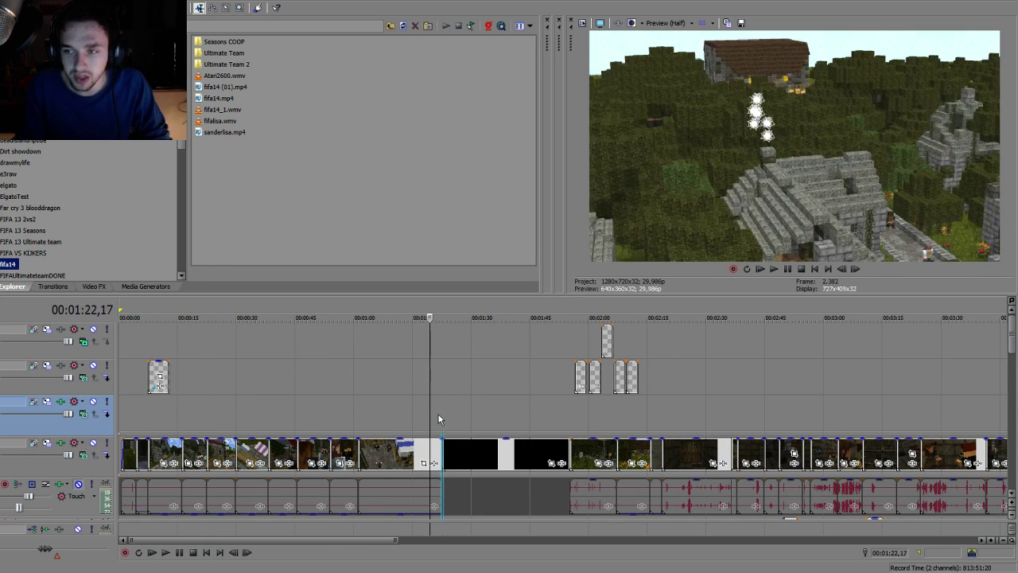
{"action": "key", "text": "space"}
{"action": "left_click", "coordinate": [427, 413]}
{"action": "left_click", "coordinate": [429, 414]}
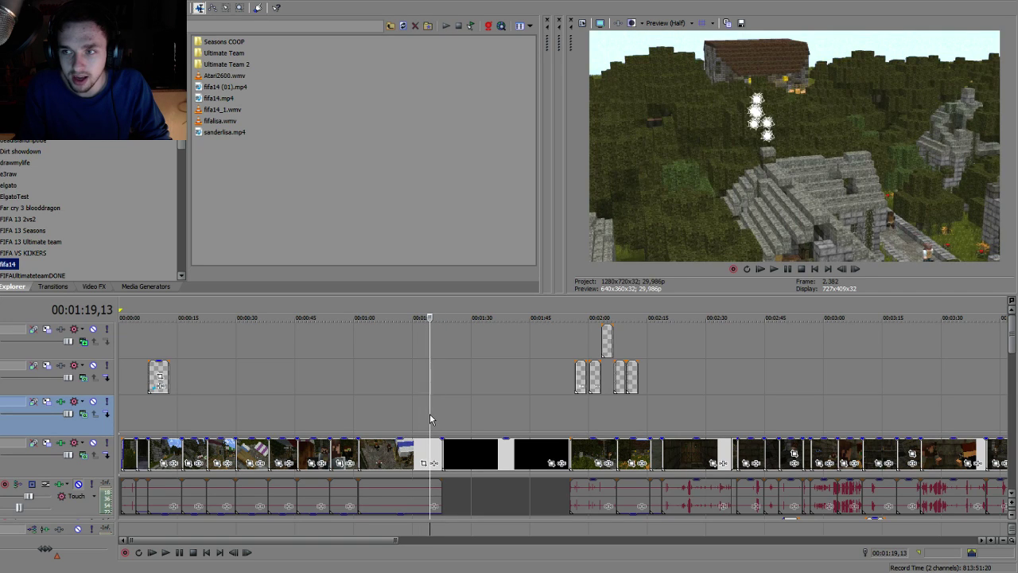
Preview the flashback section and the following clips at several points up to 2:15 on the timeline
{"action": "left_click", "coordinate": [450, 415]}
{"action": "left_click", "coordinate": [471, 414]}
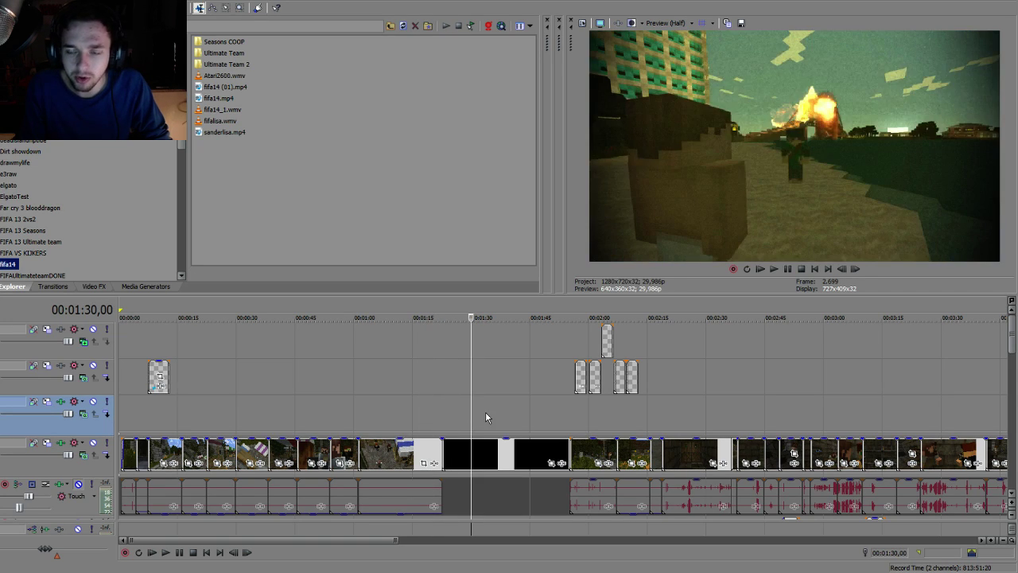
{"action": "left_click", "coordinate": [485, 412]}
{"action": "left_click", "coordinate": [507, 416]}
{"action": "left_click", "coordinate": [530, 418]}
{"action": "left_click", "coordinate": [546, 419]}
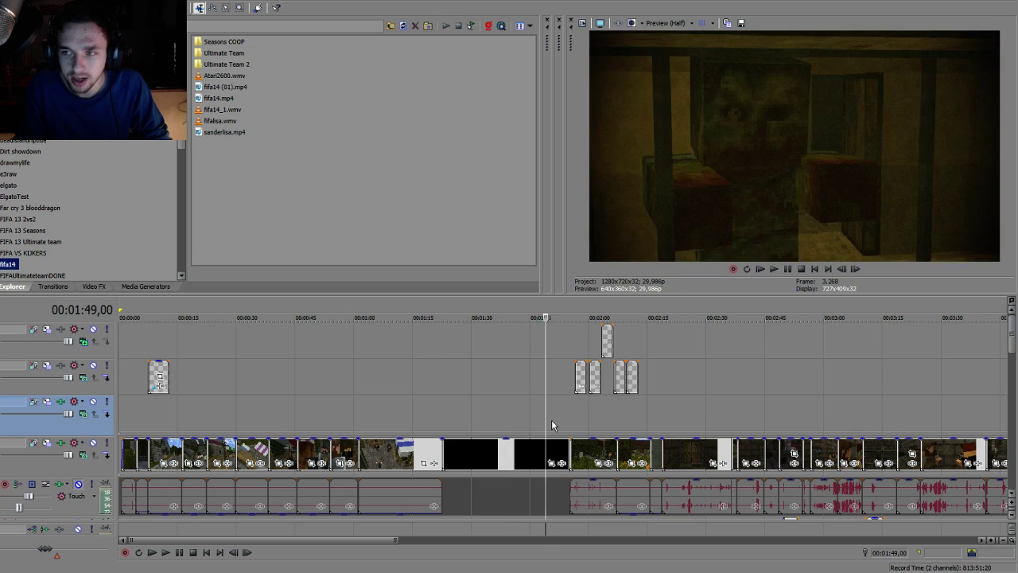
{"action": "left_click", "coordinate": [551, 419]}
{"action": "left_click", "coordinate": [574, 420]}
{"action": "left_click", "coordinate": [594, 423]}
{"action": "left_click", "coordinate": [626, 428]}
{"action": "left_click", "coordinate": [647, 429]}
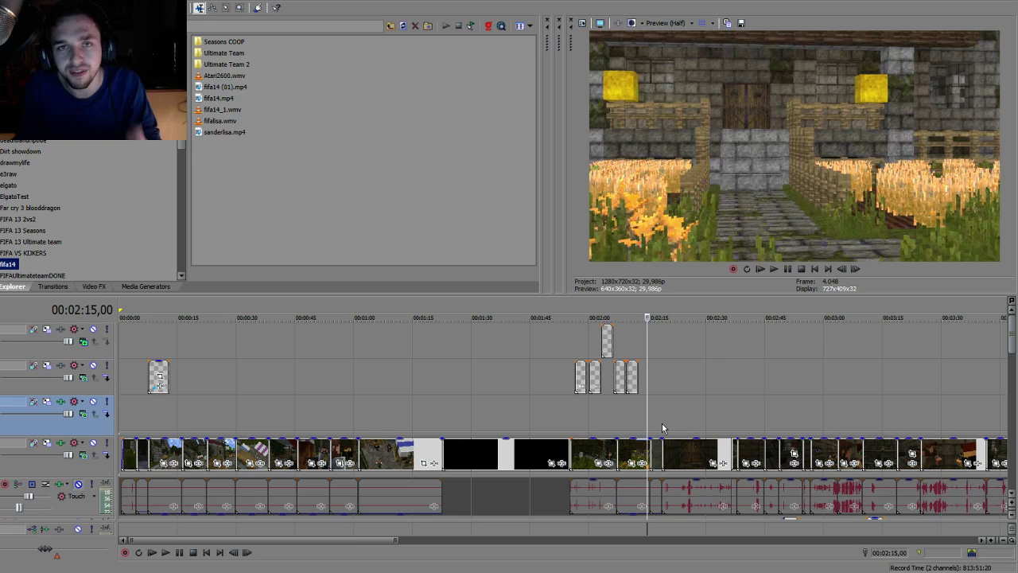
Play and spot-check the indoor scenes between about 2:36 and 3:05 on the timeline
{"action": "left_click", "coordinate": [730, 402]}
{"action": "key", "text": "space"}
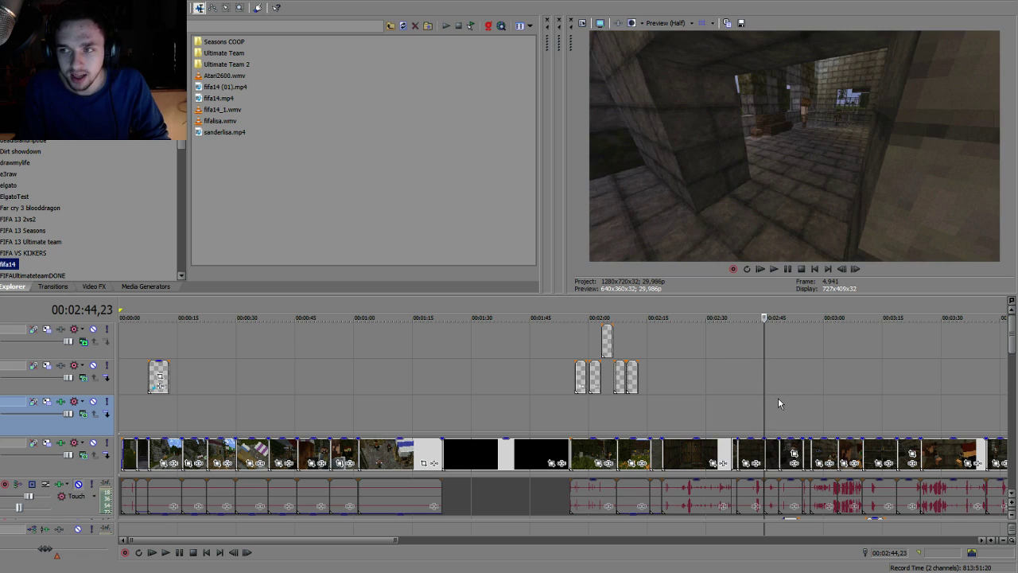
{"action": "left_click", "coordinate": [778, 401]}
{"action": "left_click", "coordinate": [797, 393]}
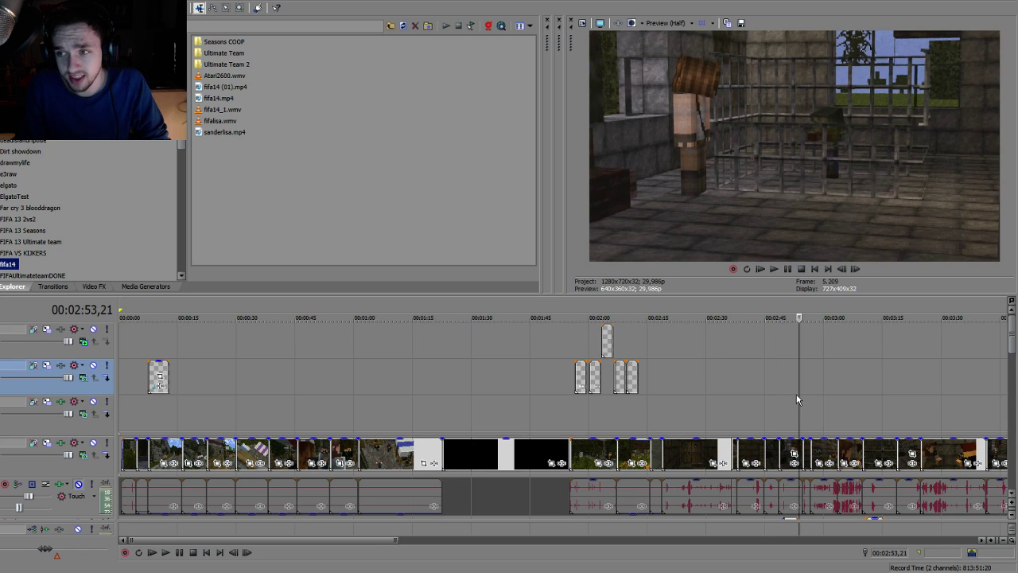
{"action": "left_click", "coordinate": [824, 397]}
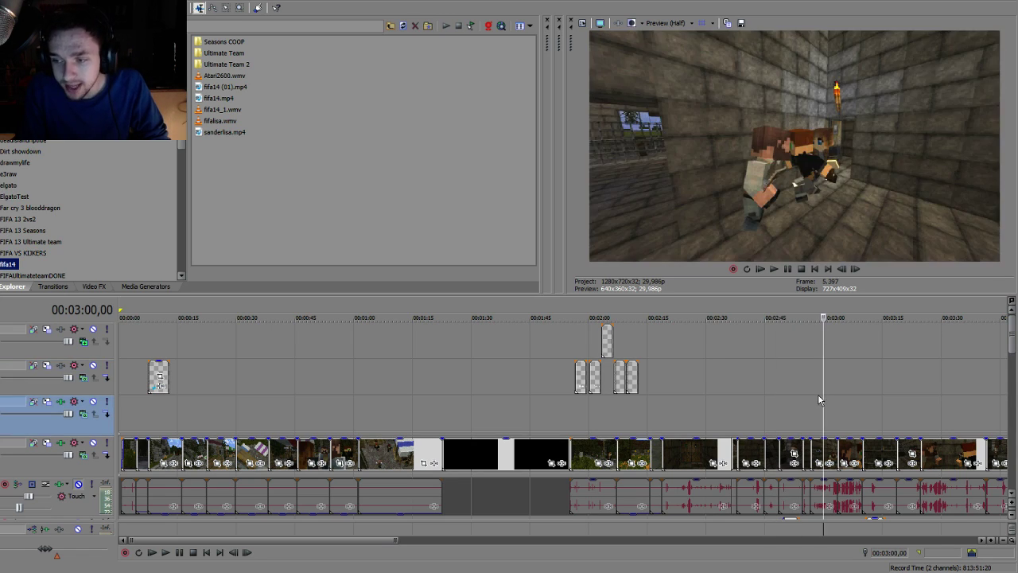
{"action": "left_click", "coordinate": [844, 390]}
{"action": "left_click", "coordinate": [817, 391]}
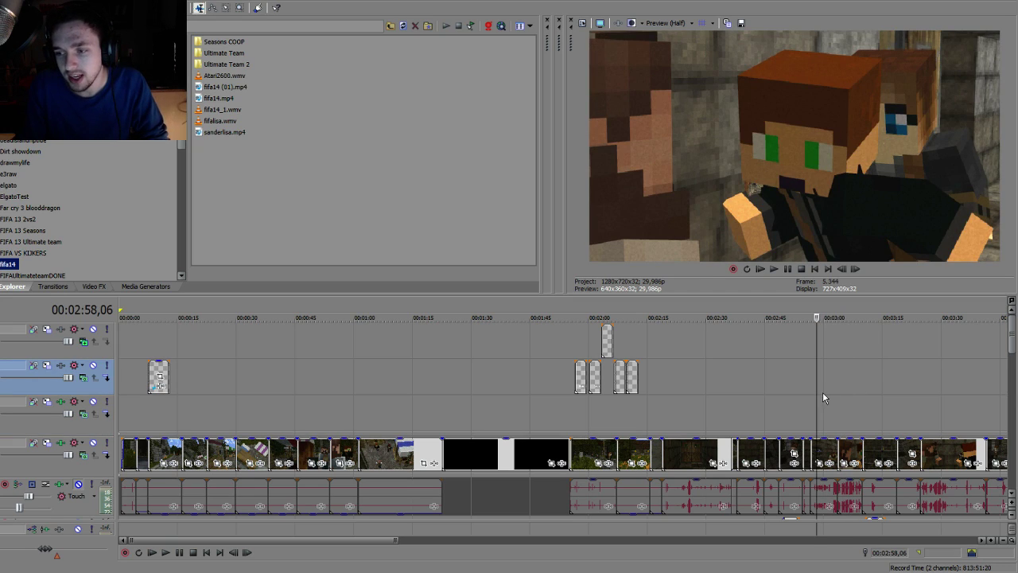
Place a copy of the village fly-over clip at 12:00, past the end of the episode, and play it
{"action": "left_click", "coordinate": [378, 455]}
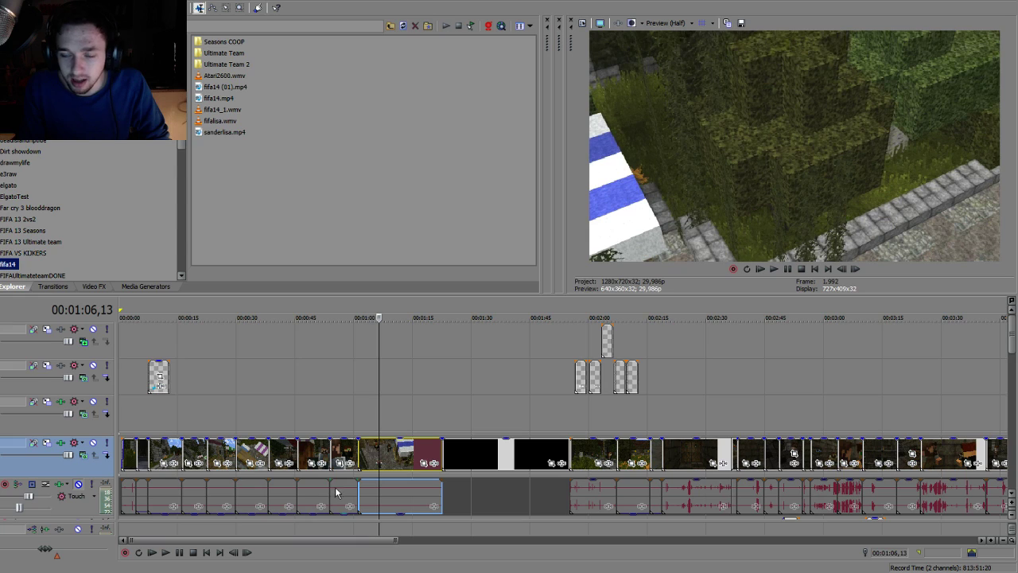
{"action": "left_click", "coordinate": [398, 457]}
{"action": "scroll", "coordinate": [403, 458], "scroll_direction": "down", "scroll_amount": 2}
{"action": "scroll", "coordinate": [403, 457], "scroll_direction": "down", "scroll_amount": 3}
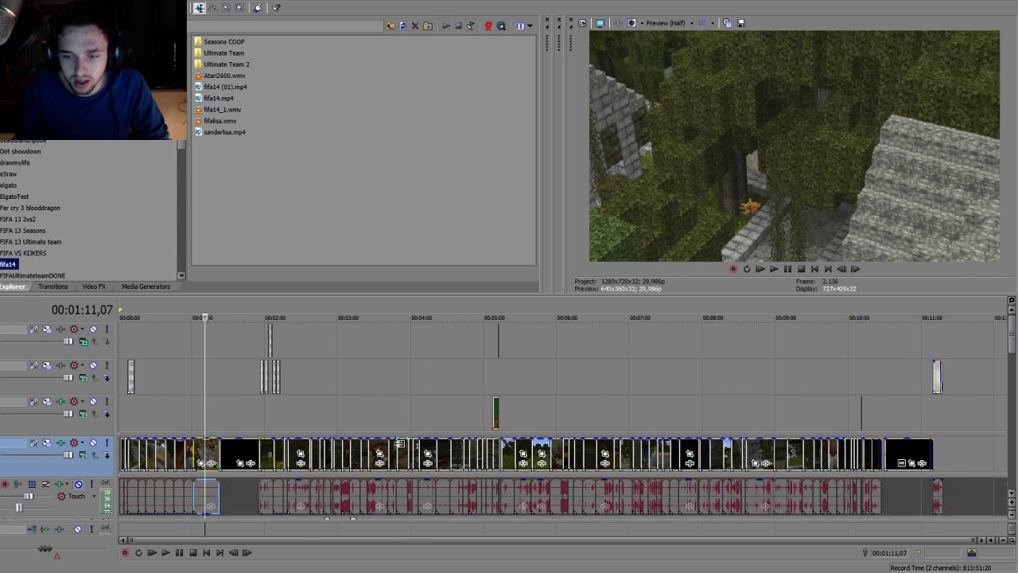
{"action": "left_click_drag", "start_coordinate": [1015, 447], "coordinate": [970, 443]}
{"action": "key", "text": "space"}
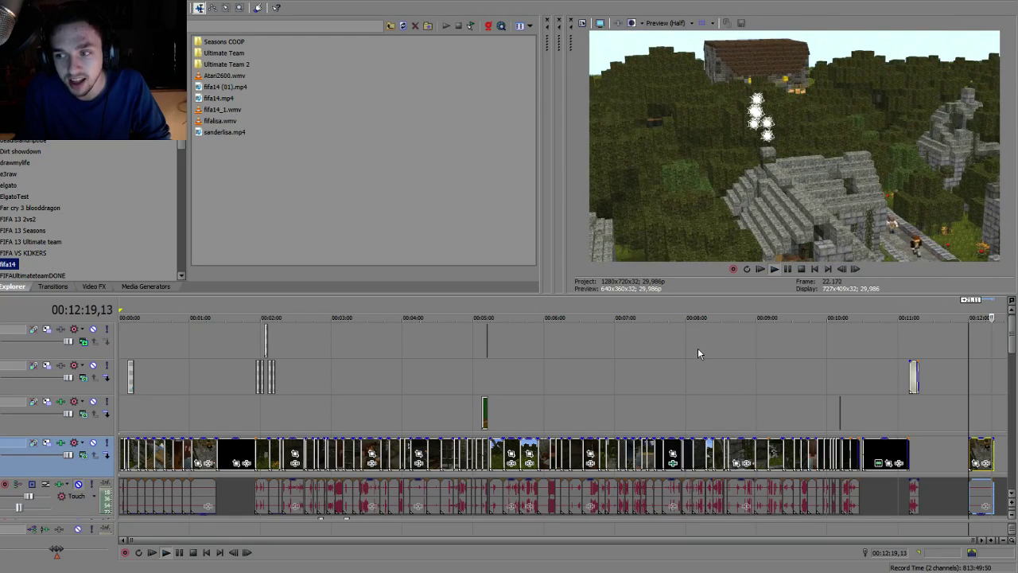
{"action": "key", "text": "space"}
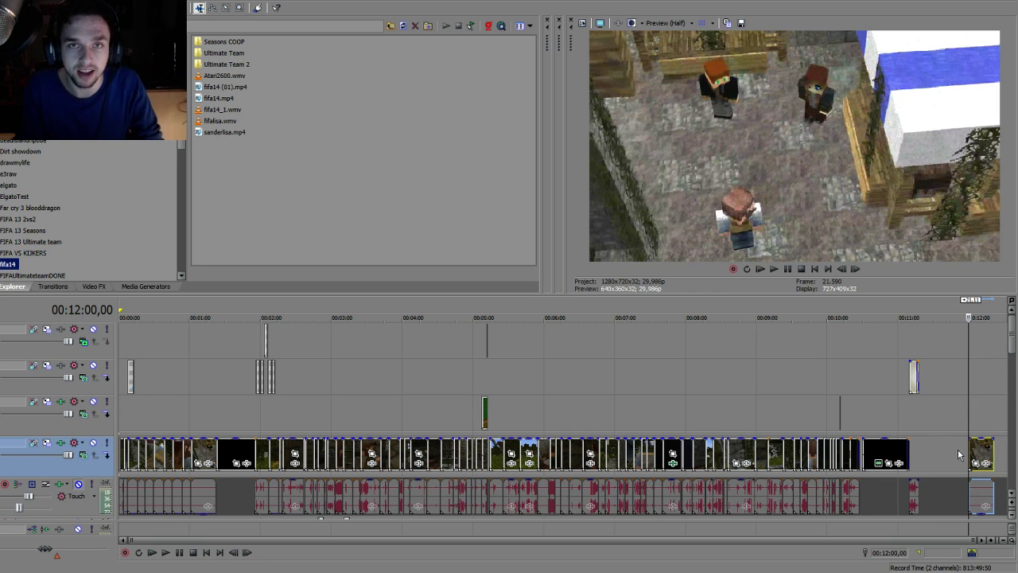
Extend the end of the copied fly-over clip to about 12:59 and trim 27 seconds off its start
{"action": "left_click", "coordinate": [987, 448]}
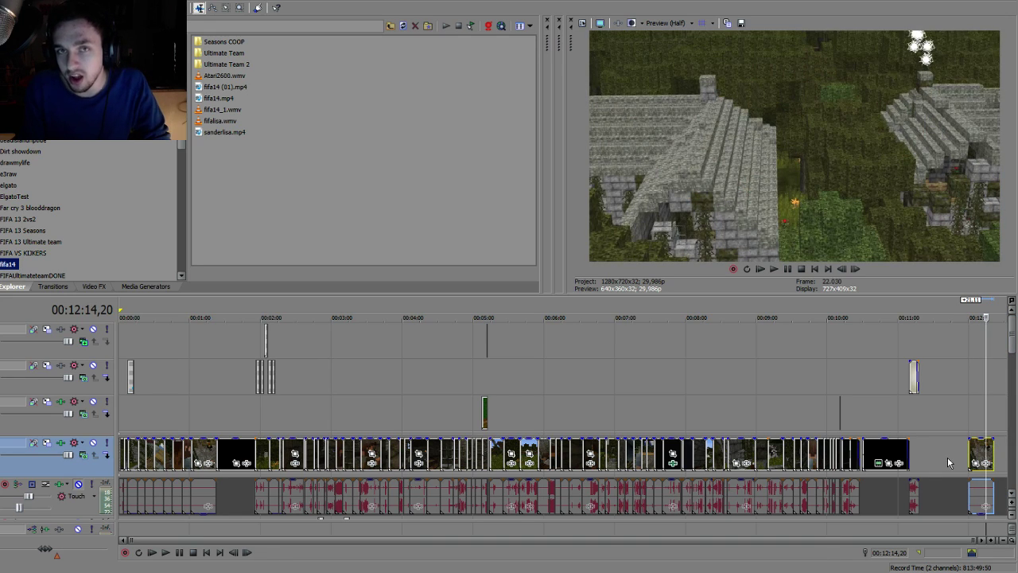
{"action": "left_click_drag", "start_coordinate": [991, 451], "coordinate": [840, 454]}
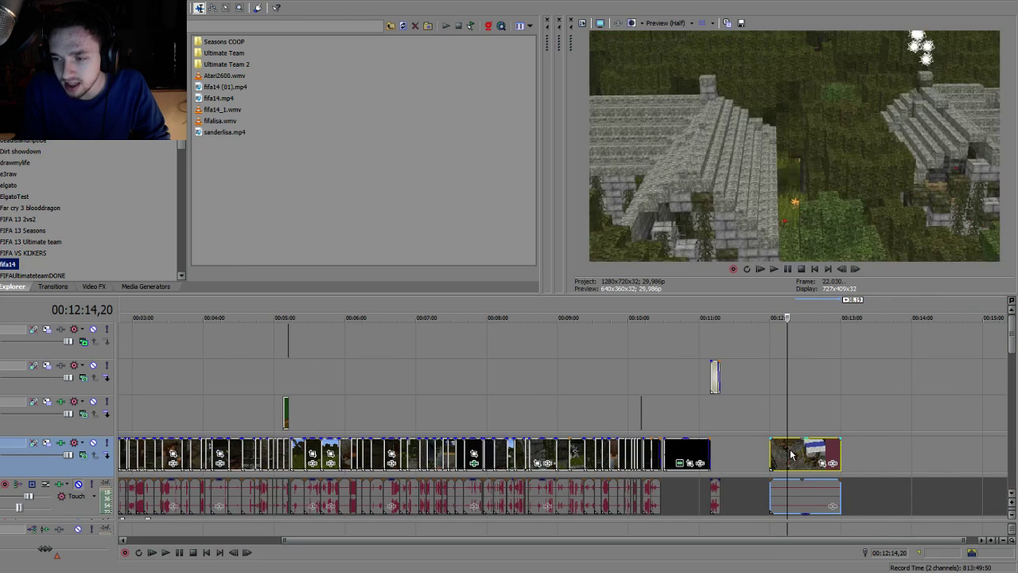
{"action": "left_click_drag", "start_coordinate": [769, 453], "coordinate": [803, 453]}
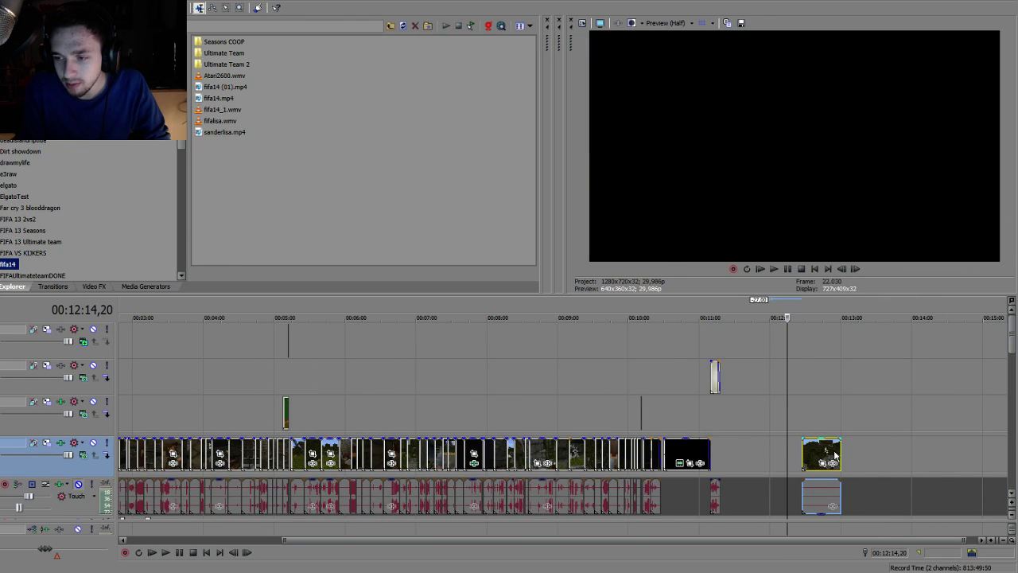
{"action": "right_click", "coordinate": [819, 451]}
{"action": "left_click", "coordinate": [851, 438]}
{"action": "left_click", "coordinate": [559, 386]}
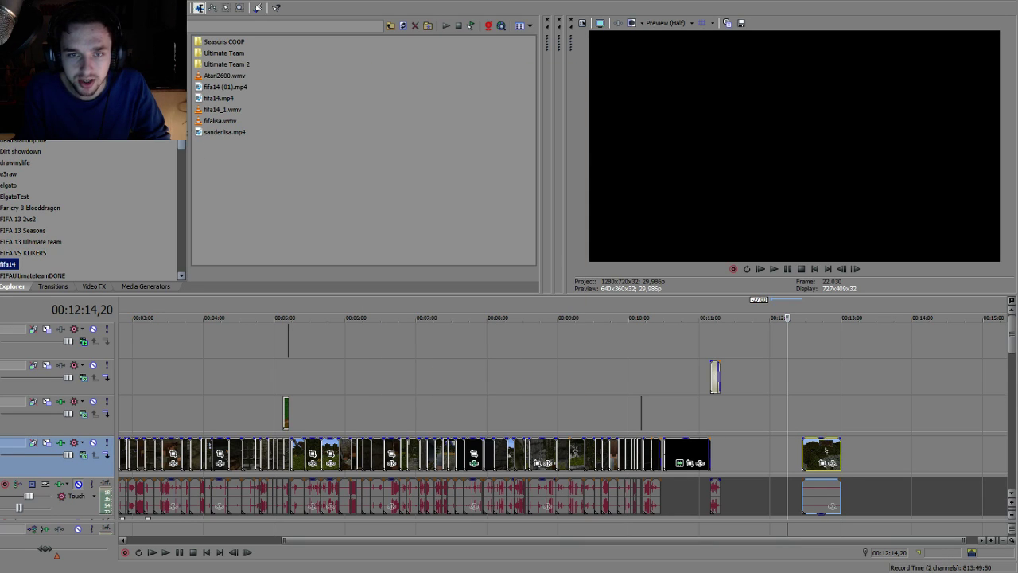
Open the Episode 6 folder, insert episode6 (11).mp4 at about 13:28 on the timeline and play it
{"action": "scroll", "coordinate": [177, 167], "scroll_direction": "down", "scroll_amount": 10}
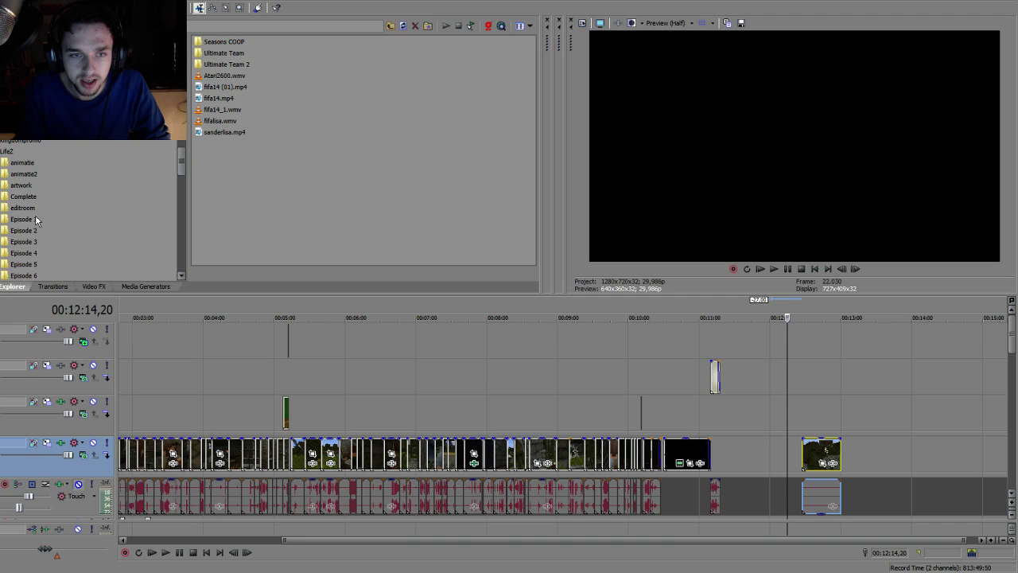
{"action": "left_click", "coordinate": [30, 276]}
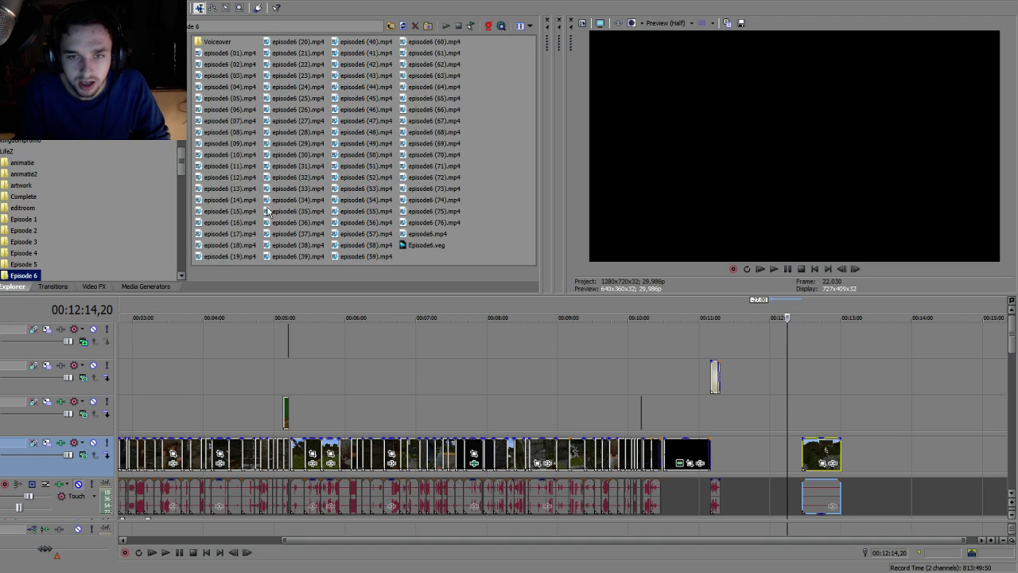
{"action": "left_click_drag", "start_coordinate": [247, 169], "coordinate": [876, 452]}
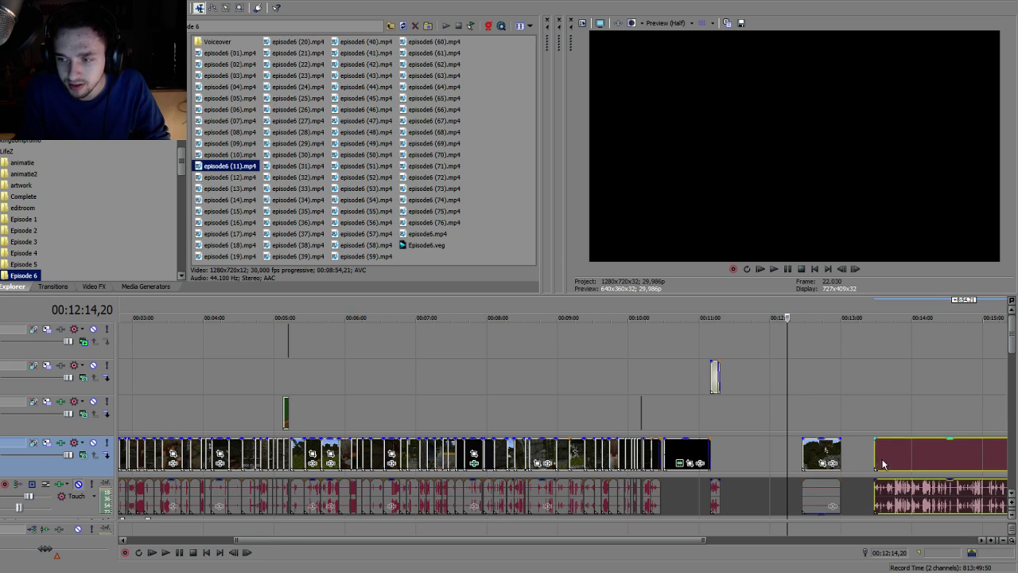
{"action": "scroll", "coordinate": [802, 395], "scroll_direction": "down", "scroll_amount": 3}
{"action": "key", "text": "space"}
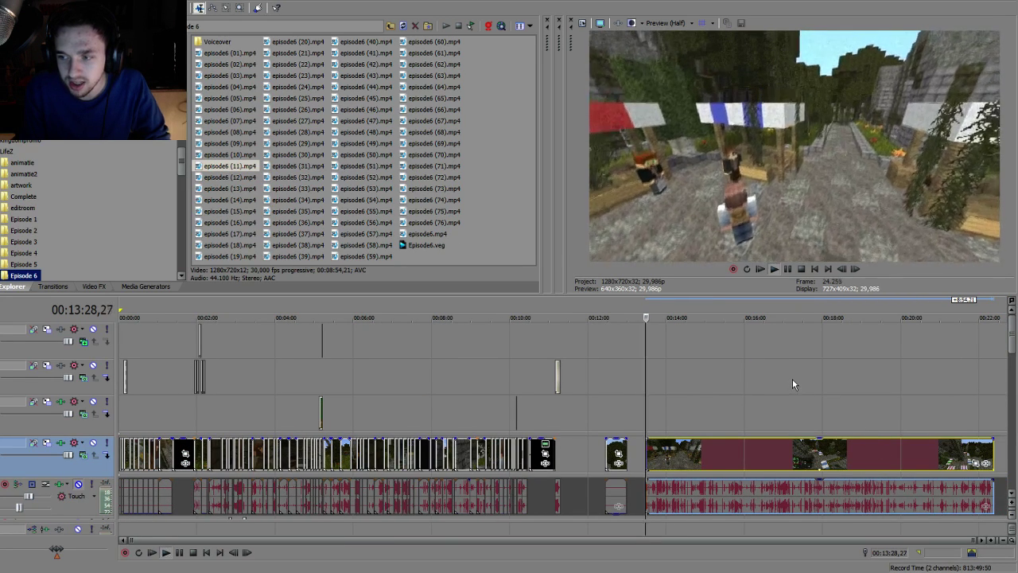
Move the inserted clip's audio to the lower audio track, reduce its volume to near silence and stop playback
{"action": "mouse_move", "coordinate": [684, 495]}
{"action": "left_mouse_down"}
{"action": "mouse_move", "coordinate": [684, 517]}
{"action": "mouse_move", "coordinate": [685, 497]}
{"action": "left_mouse_up"}
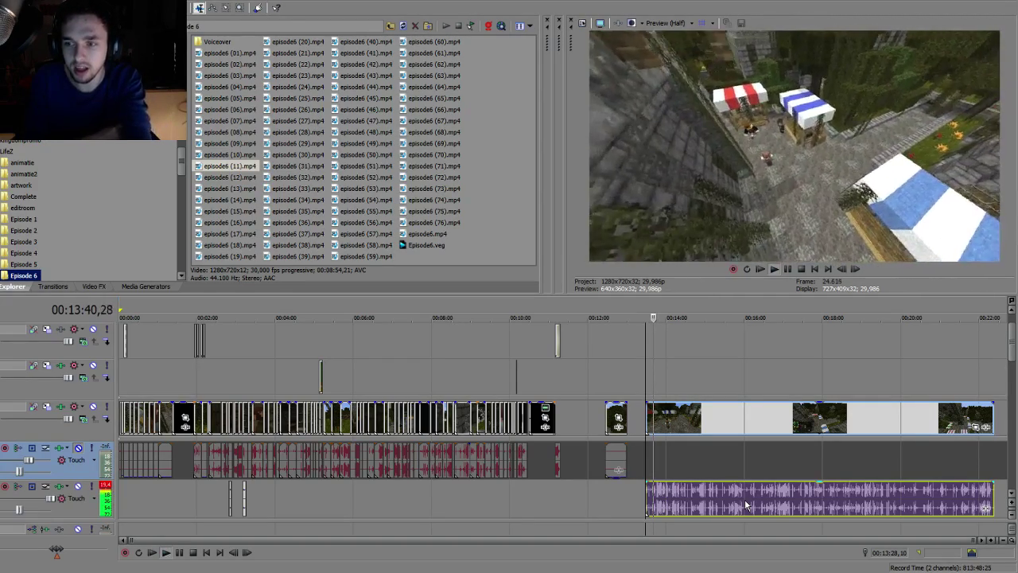
{"action": "left_click_drag", "start_coordinate": [681, 484], "coordinate": [691, 516]}
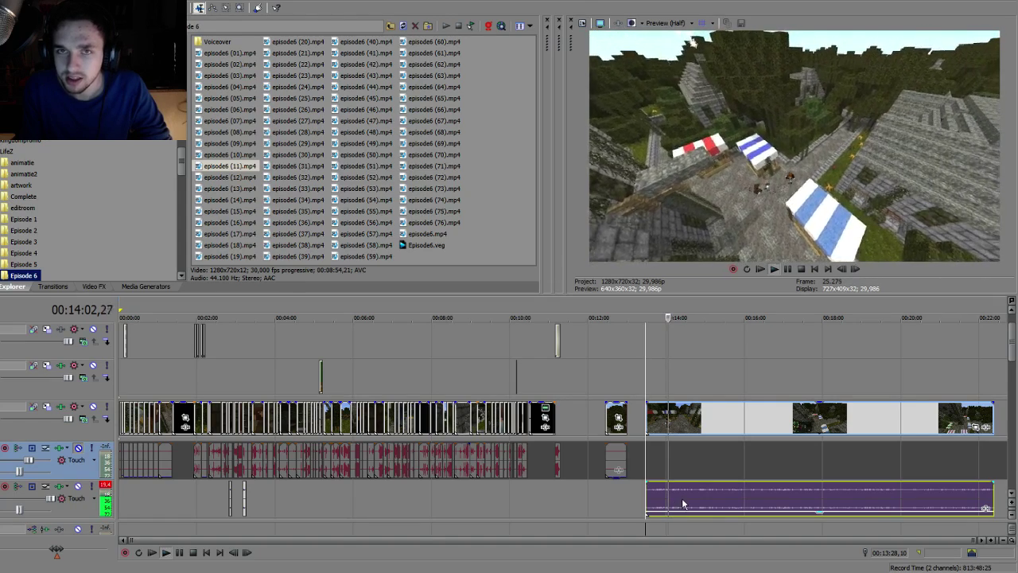
{"action": "left_click_drag", "start_coordinate": [705, 514], "coordinate": [706, 515]}
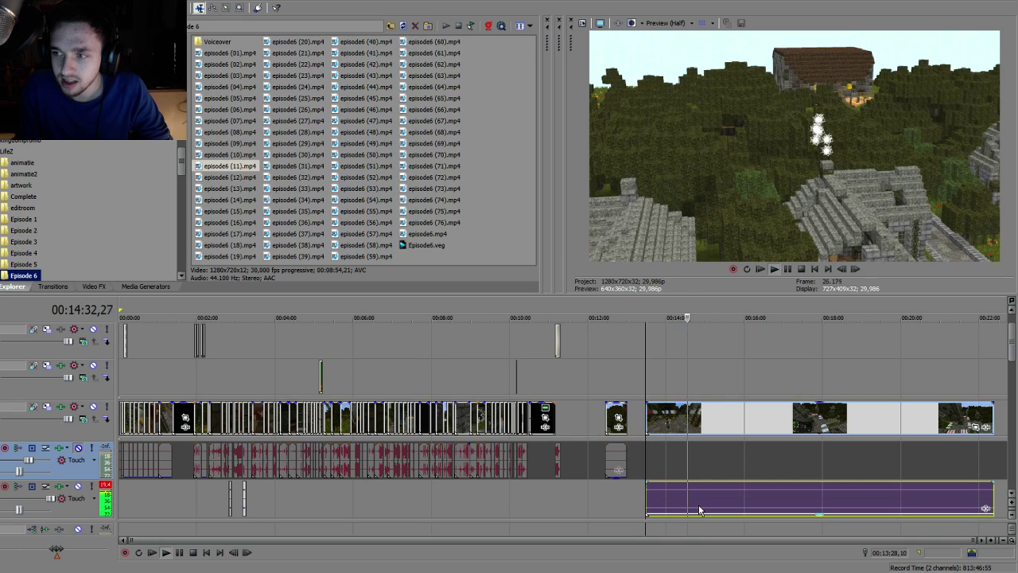
{"action": "key", "text": "space"}
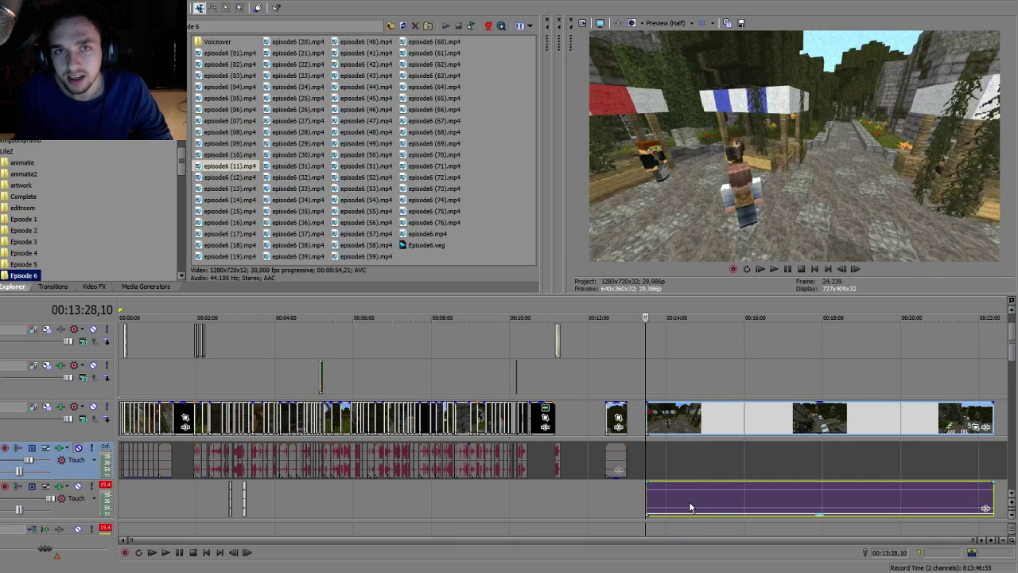
Examine the raw episode6 (11).mp4 footage at several points from its beginning to its end
{"action": "left_click", "coordinate": [697, 427]}
{"action": "left_click", "coordinate": [714, 420]}
{"action": "left_click", "coordinate": [761, 412]}
{"action": "left_click", "coordinate": [782, 407]}
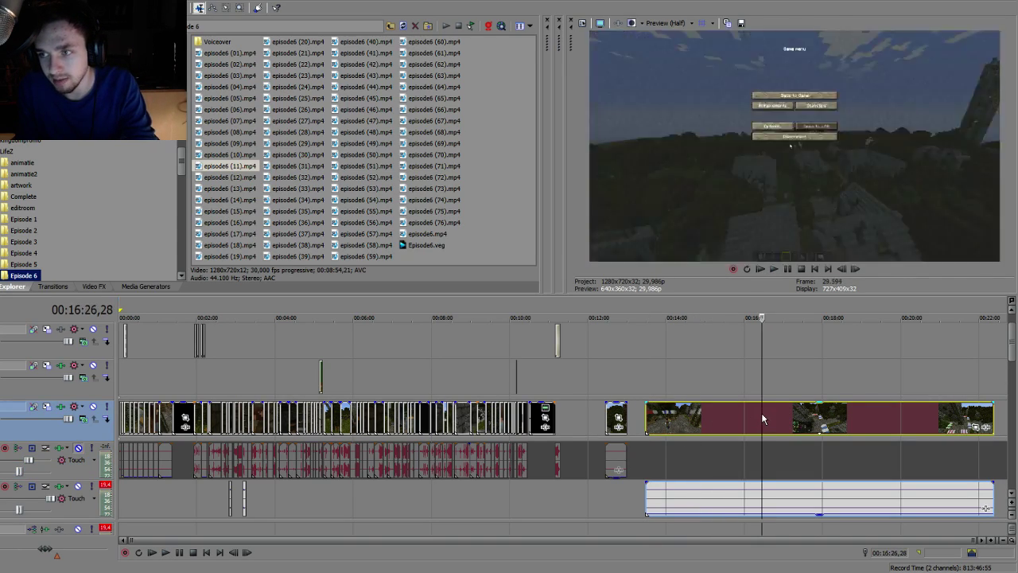
{"action": "left_click", "coordinate": [823, 410]}
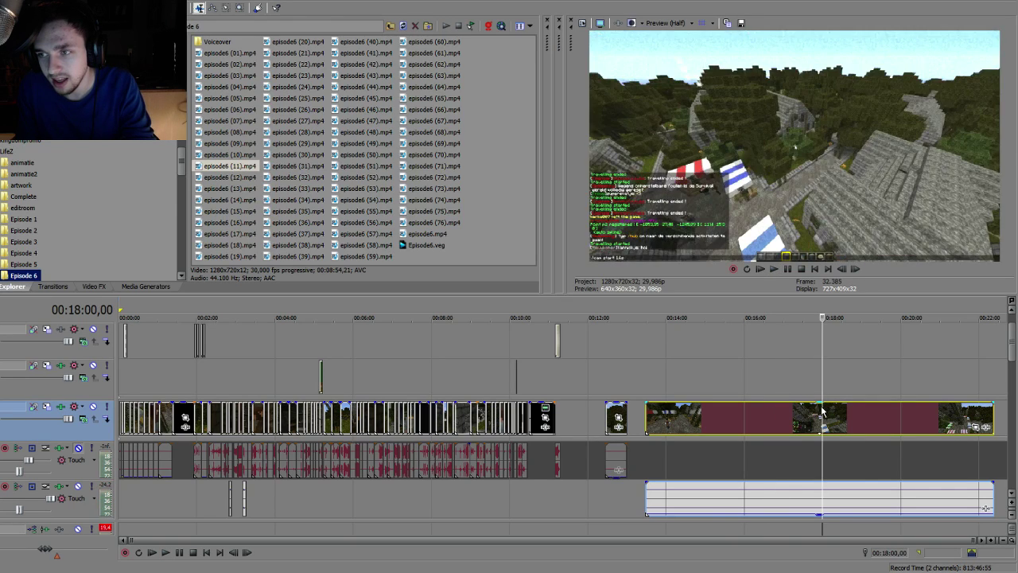
{"action": "left_click", "coordinate": [873, 411]}
{"action": "left_click", "coordinate": [899, 406]}
{"action": "left_click", "coordinate": [927, 410]}
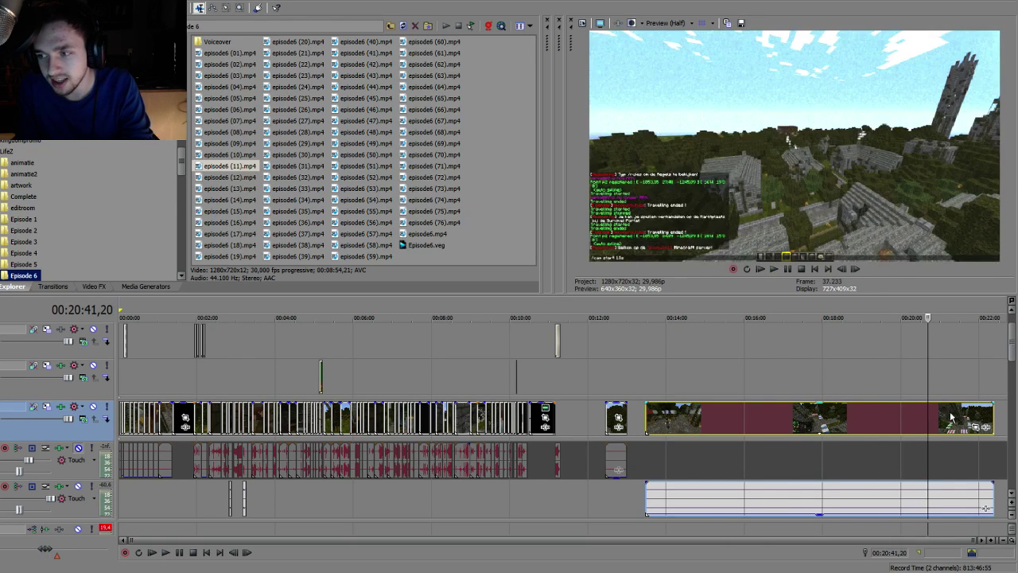
{"action": "left_click", "coordinate": [645, 412]}
{"action": "left_click", "coordinate": [993, 413]}
{"action": "left_click", "coordinate": [862, 414]}
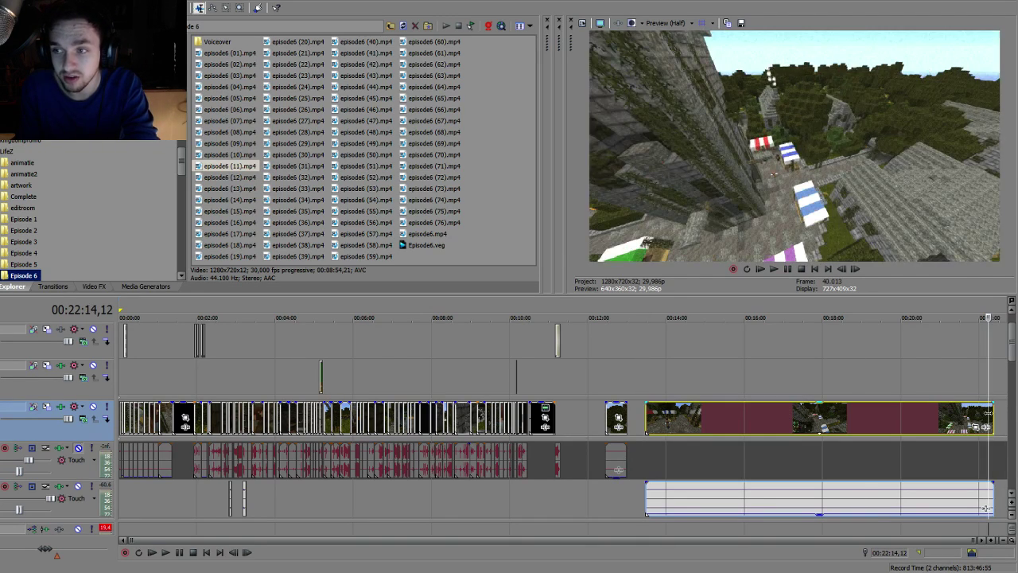
Delete the episode6 (11).mp4 clip, then insert episode6 (10).mp4 on the video track and remove it
{"action": "key", "text": "Delete"}
{"action": "left_click", "coordinate": [223, 156]}
{"action": "left_click_drag", "start_coordinate": [223, 156], "coordinate": [693, 406]}
{"action": "key", "text": "Delete"}
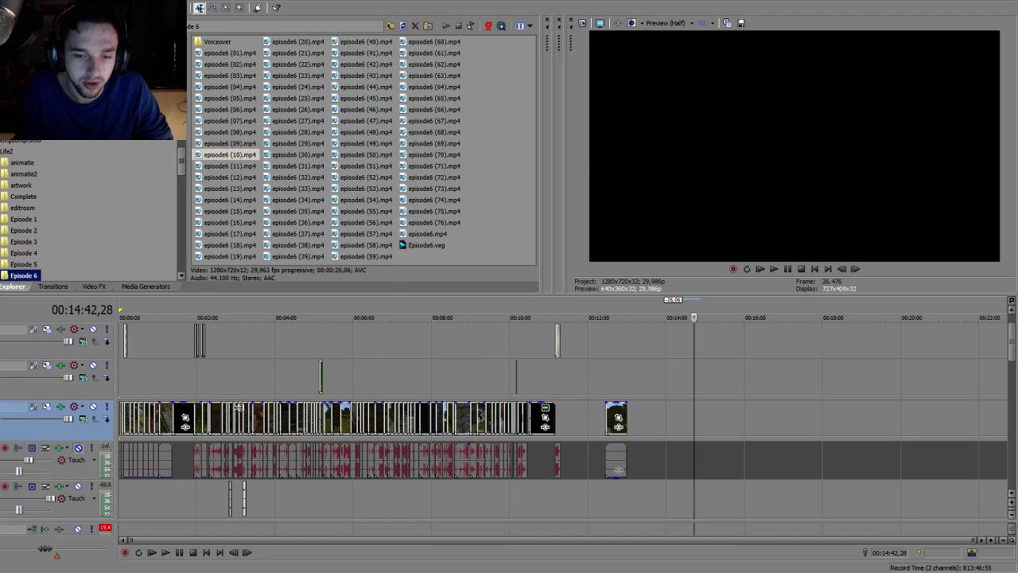
Return to the original village fly-over clip and preview it between about 1:01 and 1:15
{"action": "left_click", "coordinate": [156, 421]}
{"action": "scroll", "coordinate": [325, 438], "scroll_direction": "up", "scroll_amount": 4}
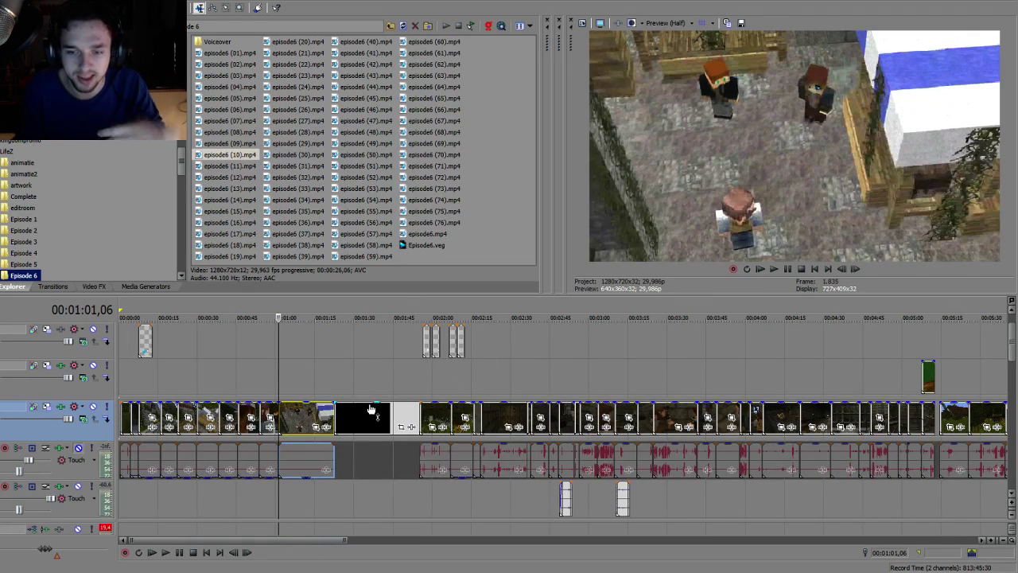
{"action": "left_click", "coordinate": [304, 389]}
{"action": "left_click", "coordinate": [317, 391]}
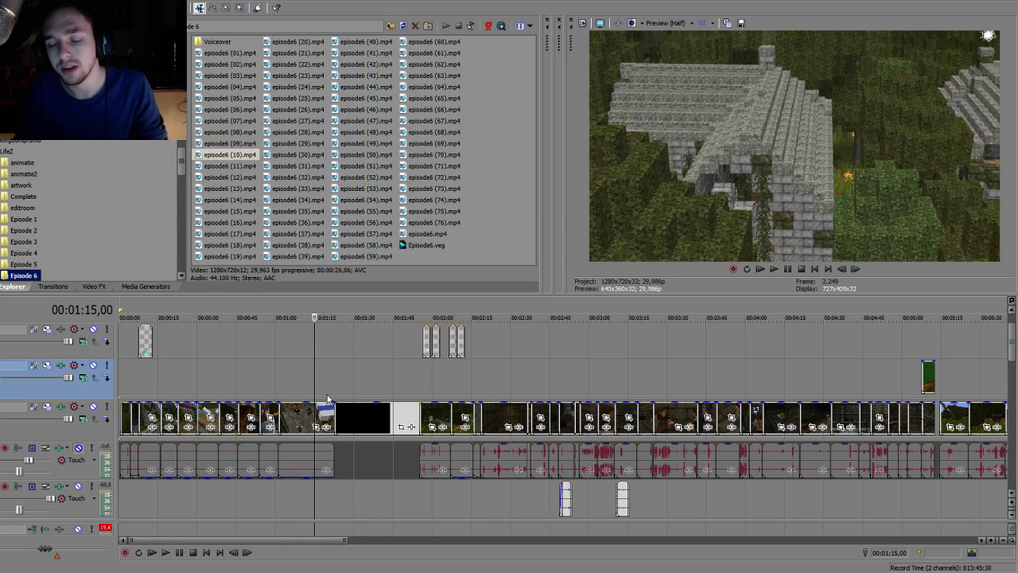
Examine the edited episode footage at several points between about 1:56 and 3:32
{"action": "left_click", "coordinate": [424, 372]}
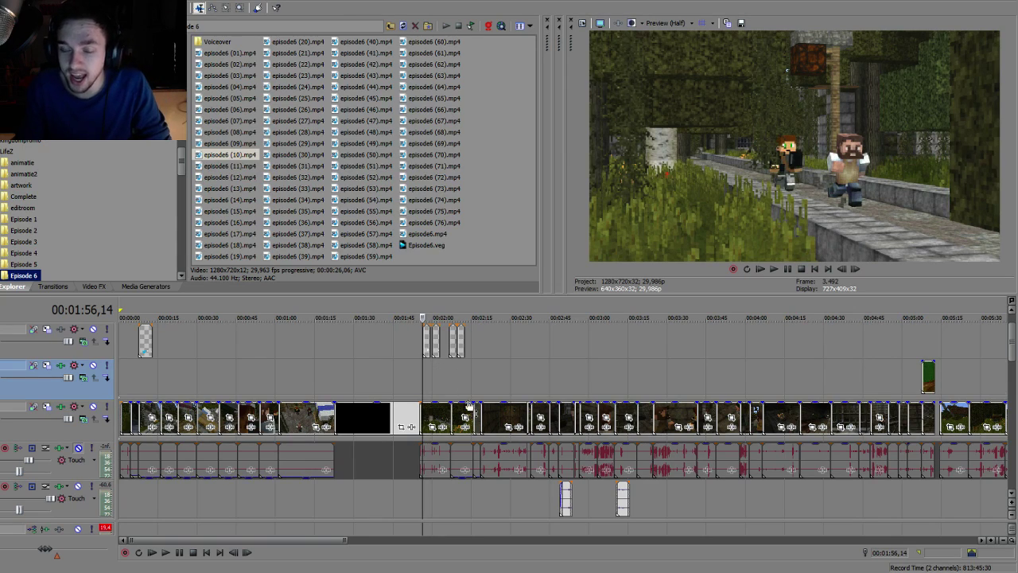
{"action": "scroll", "coordinate": [462, 374], "scroll_direction": "down", "scroll_amount": 1}
{"action": "left_click", "coordinate": [387, 368]}
{"action": "left_click", "coordinate": [438, 367]}
{"action": "left_click", "coordinate": [357, 359]}
{"action": "left_click", "coordinate": [429, 377]}
{"action": "left_click", "coordinate": [460, 368]}
{"action": "left_click", "coordinate": [536, 367]}
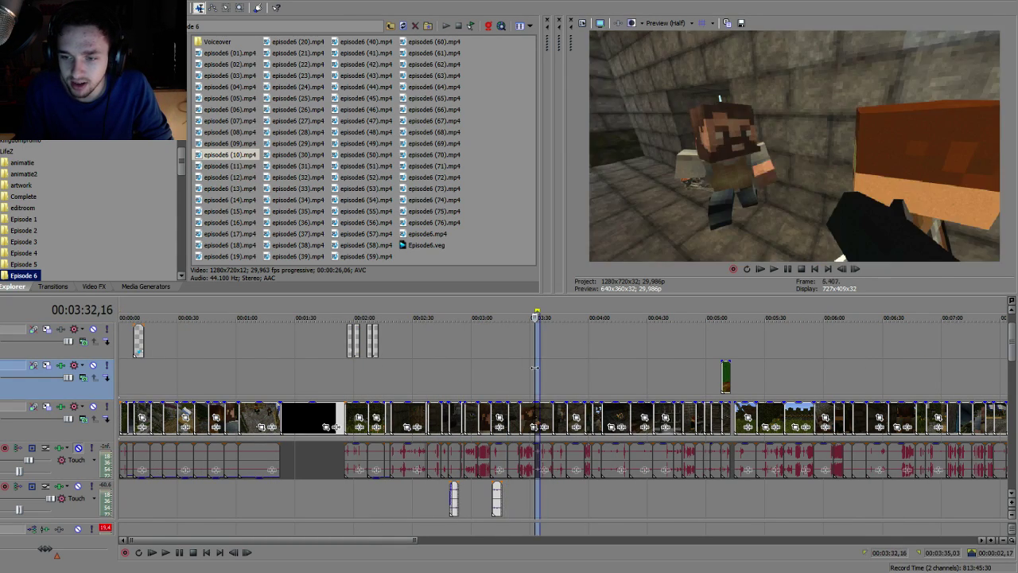
Compare the indoor prison and character close-up shots between about 3:42 and 3:53
{"action": "left_click", "coordinate": [567, 368]}
{"action": "left_click", "coordinate": [585, 367]}
{"action": "left_click", "coordinate": [567, 370]}
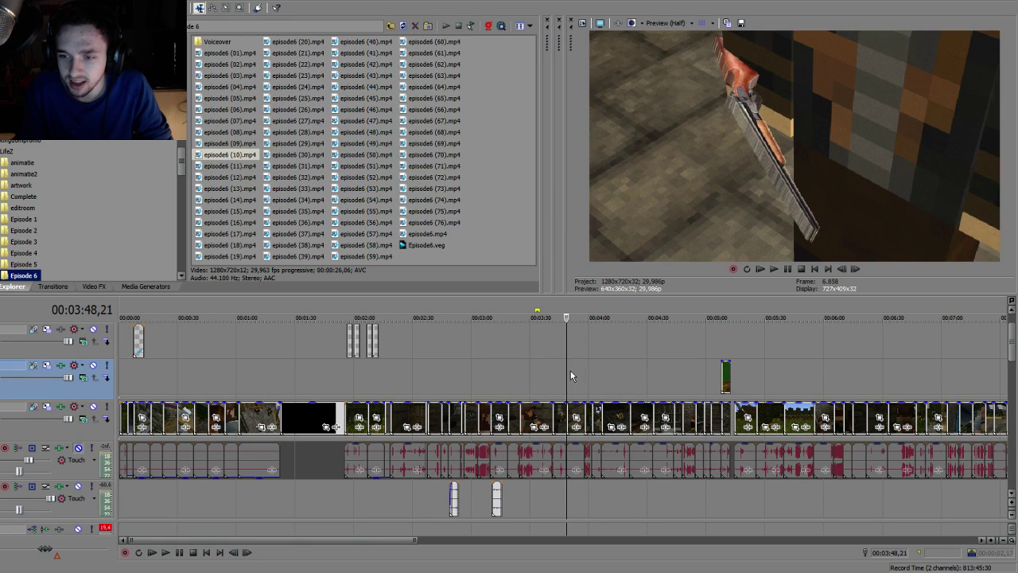
{"action": "left_click", "coordinate": [557, 375]}
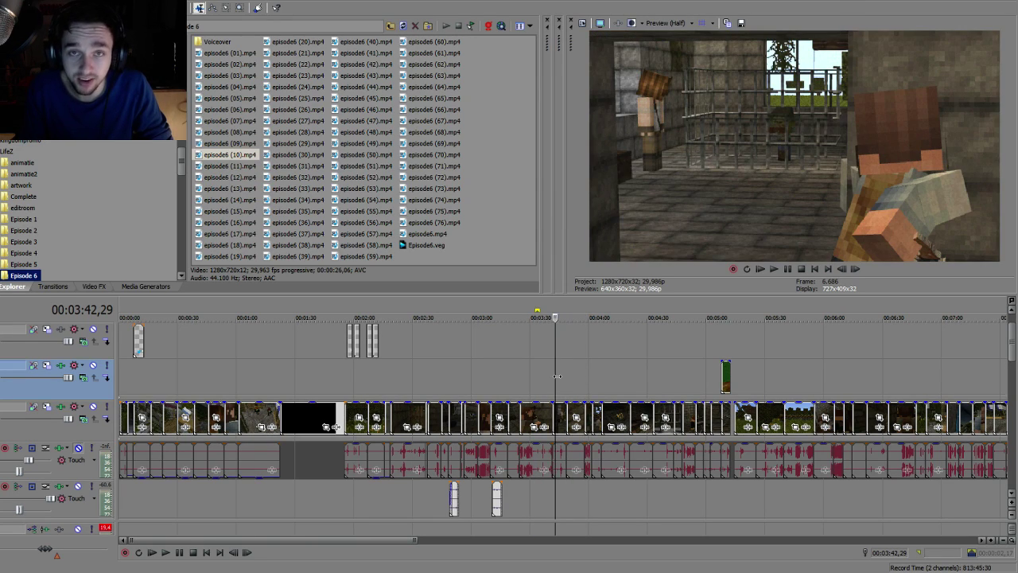
{"action": "left_click", "coordinate": [568, 387]}
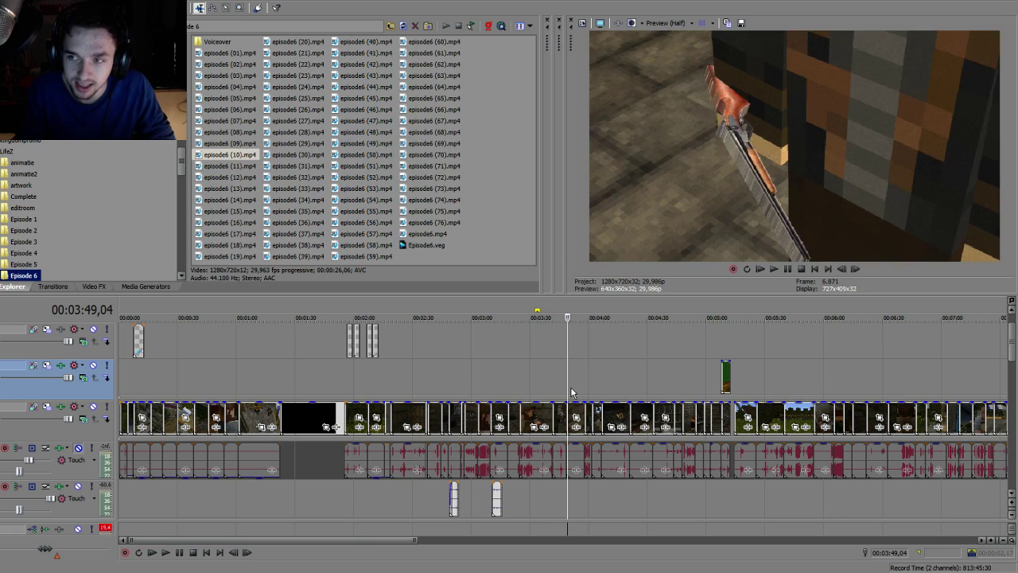
{"action": "left_click", "coordinate": [575, 382]}
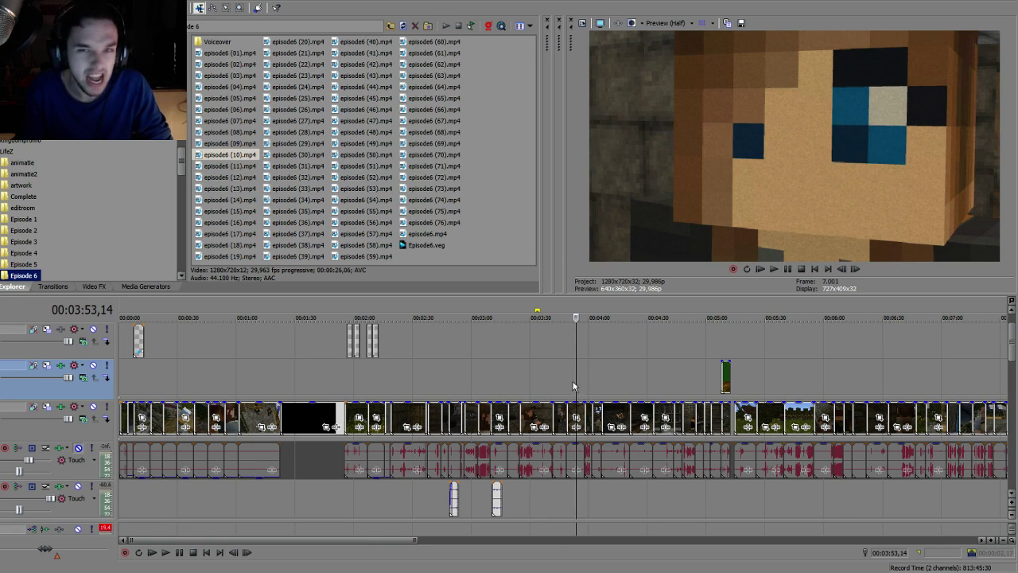
Skim the cage scene's successive shots from about 4:00 to just past 5:00
{"action": "left_click", "coordinate": [592, 383]}
{"action": "left_click", "coordinate": [610, 382]}
{"action": "left_click", "coordinate": [655, 360]}
{"action": "left_click", "coordinate": [668, 359]}
{"action": "left_click", "coordinate": [682, 358]}
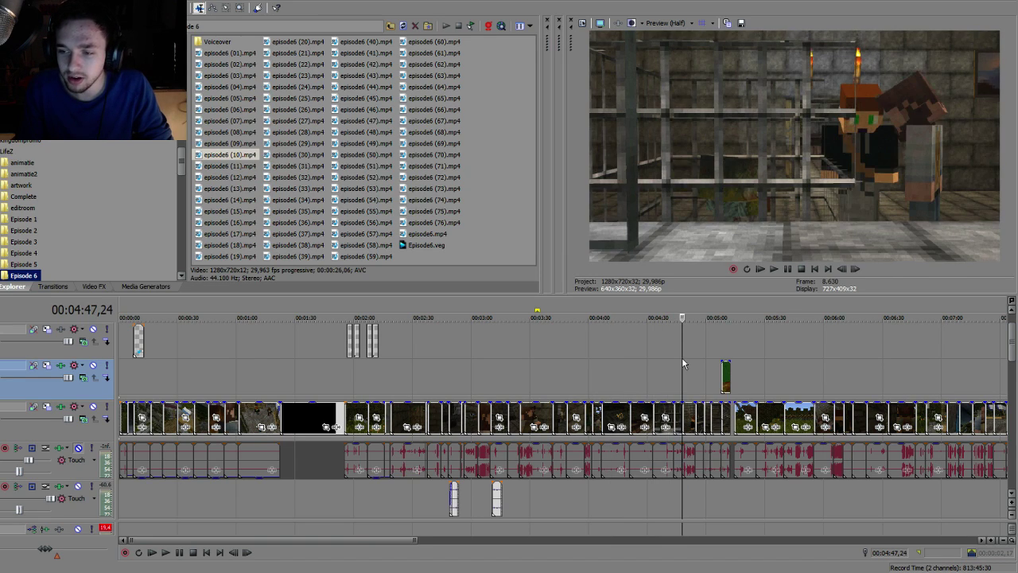
{"action": "left_click", "coordinate": [689, 359]}
{"action": "left_click", "coordinate": [696, 360]}
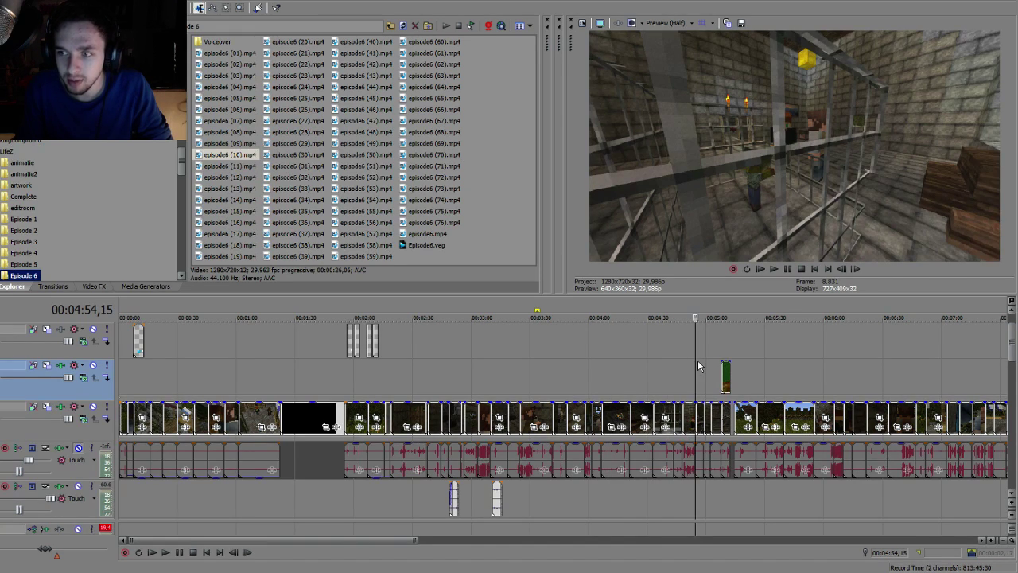
{"action": "left_click", "coordinate": [710, 368]}
Place a copy of the bearded character's close-up clip from about 4:59 at 13:20, extended to about 32 seconds, and play it
{"action": "scroll", "coordinate": [713, 381], "scroll_direction": "up", "scroll_amount": 6}
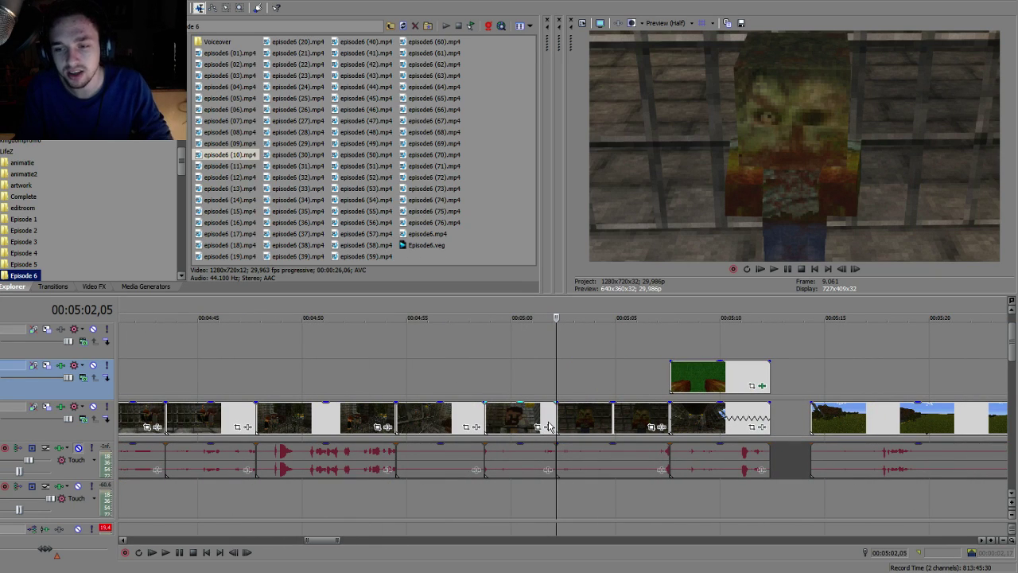
{"action": "left_click", "coordinate": [510, 427]}
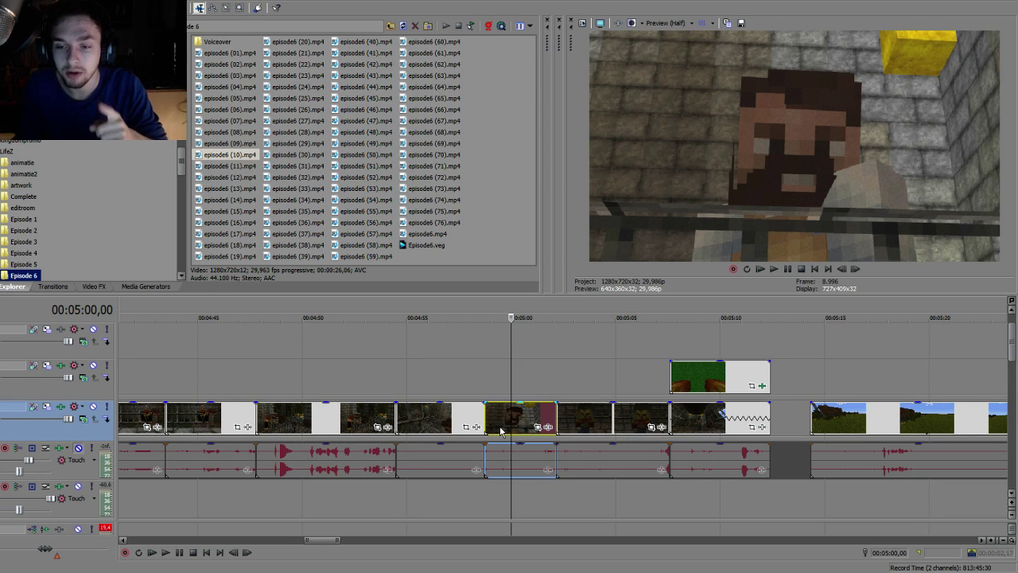
{"action": "left_click", "coordinate": [499, 427]}
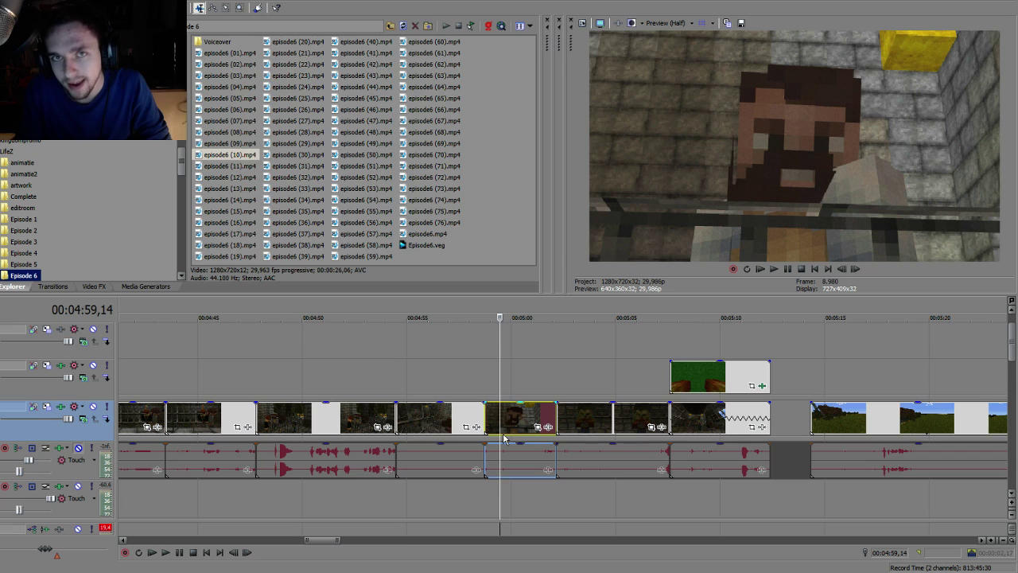
{"action": "scroll", "coordinate": [590, 427], "scroll_direction": "down", "scroll_amount": 10}
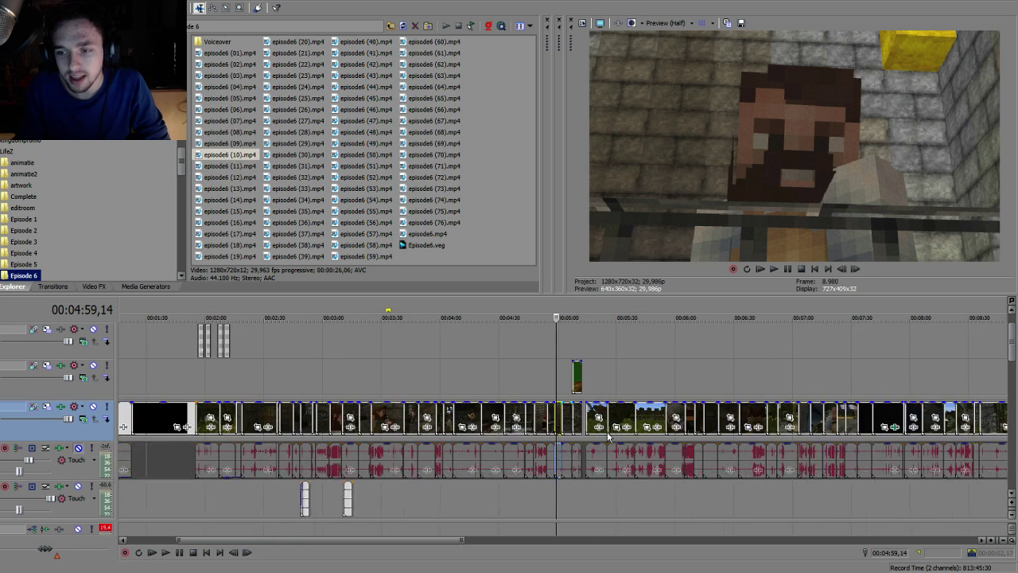
{"action": "left_click", "coordinate": [664, 430]}
{"action": "left_click_drag", "start_coordinate": [653, 412], "coordinate": [636, 417]}
{"action": "left_click", "coordinate": [635, 418]}
{"action": "left_click", "coordinate": [639, 417]}
{"action": "key", "text": "space"}
{"action": "scroll", "coordinate": [685, 422], "scroll_direction": "up", "scroll_amount": 5}
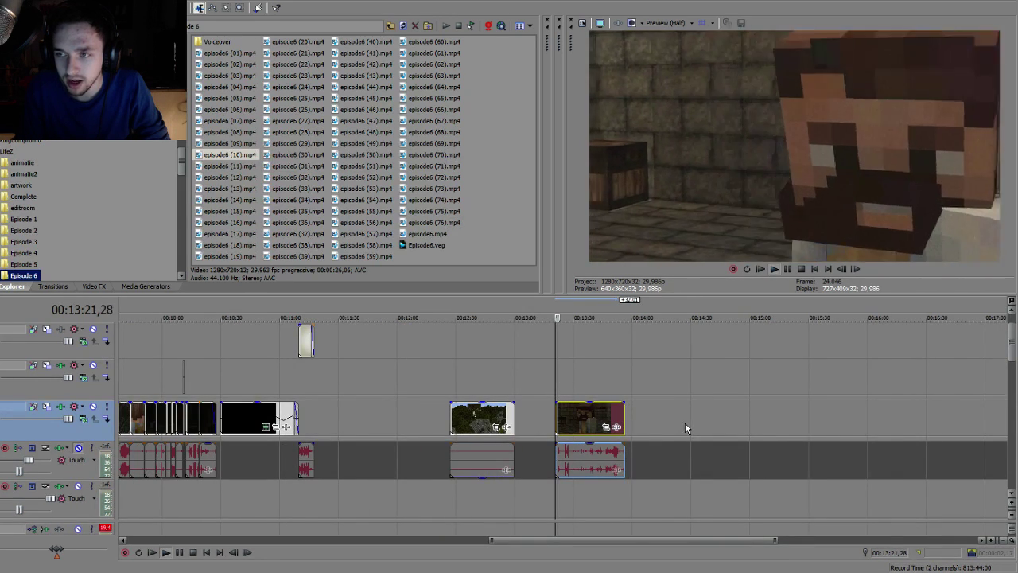
{"action": "scroll", "coordinate": [671, 426], "scroll_direction": "up", "scroll_amount": 4}
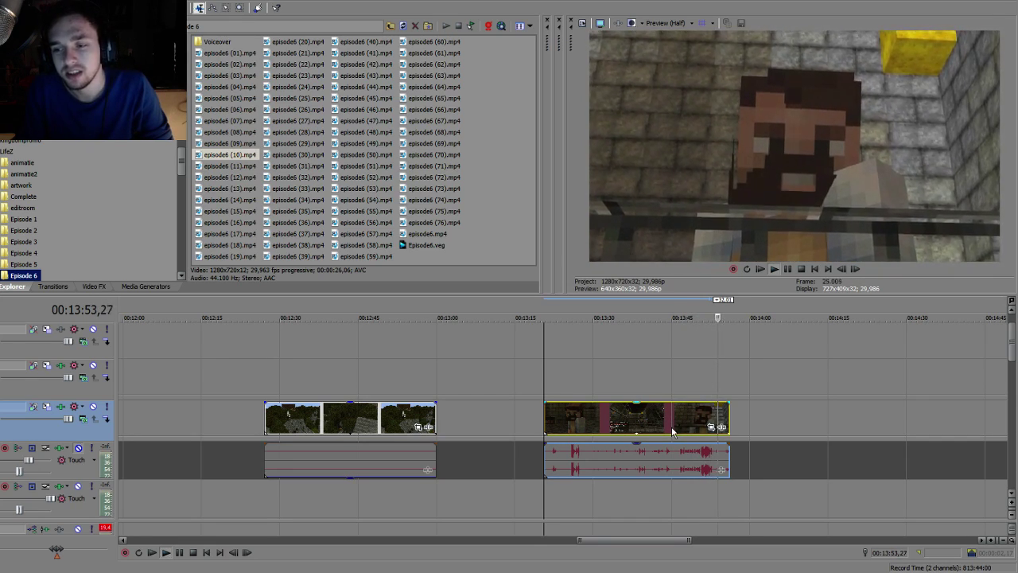
Stop playback and delete both the extended close-up copy and the village fly-over copy beyond the episode's end
{"action": "left_click", "coordinate": [645, 437]}
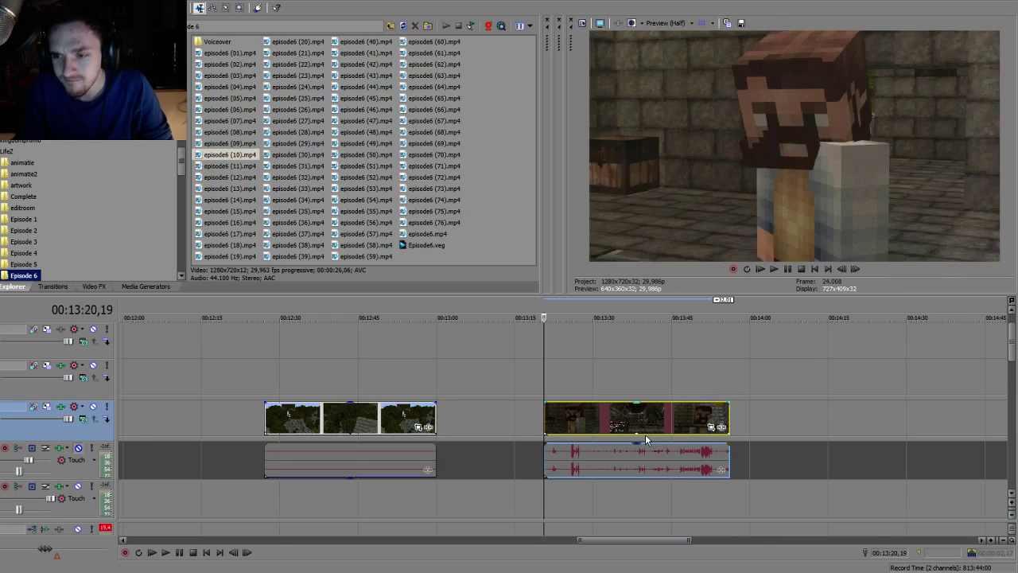
{"action": "key", "text": "Delete"}
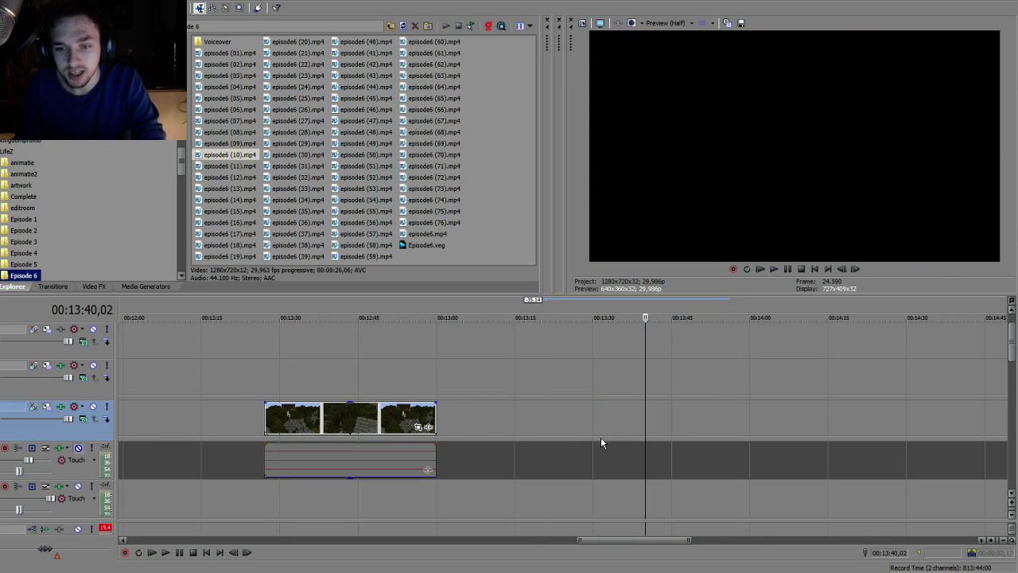
{"action": "left_click", "coordinate": [310, 420]}
{"action": "key", "text": "Delete"}
Return to the cage scene and examine its shots from about 4:54 to 5:08
{"action": "scroll", "coordinate": [298, 401], "scroll_direction": "down", "scroll_amount": 10}
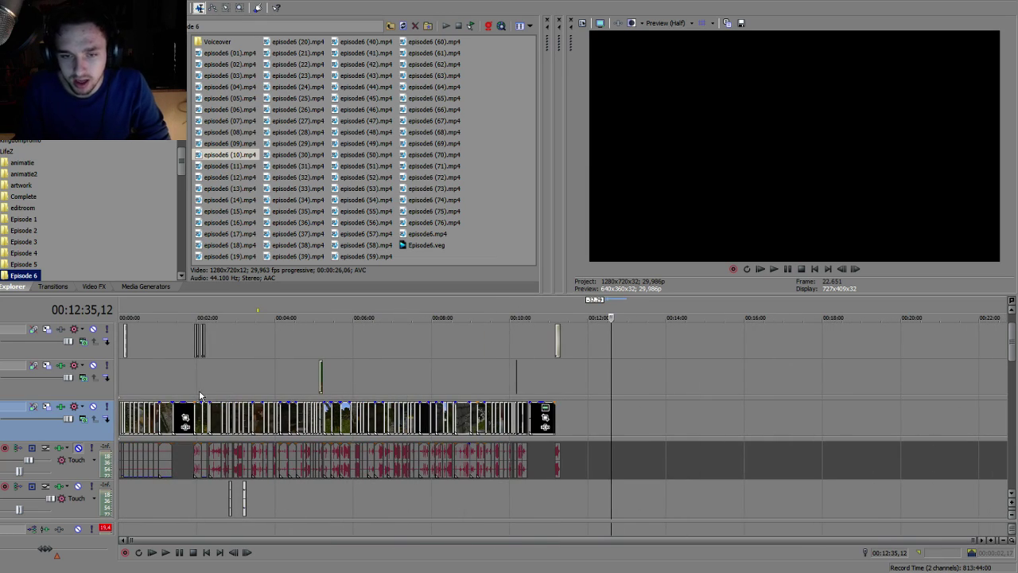
{"action": "left_click", "coordinate": [204, 396]}
{"action": "left_click", "coordinate": [318, 392]}
{"action": "scroll", "coordinate": [318, 392], "scroll_direction": "up", "scroll_amount": 8}
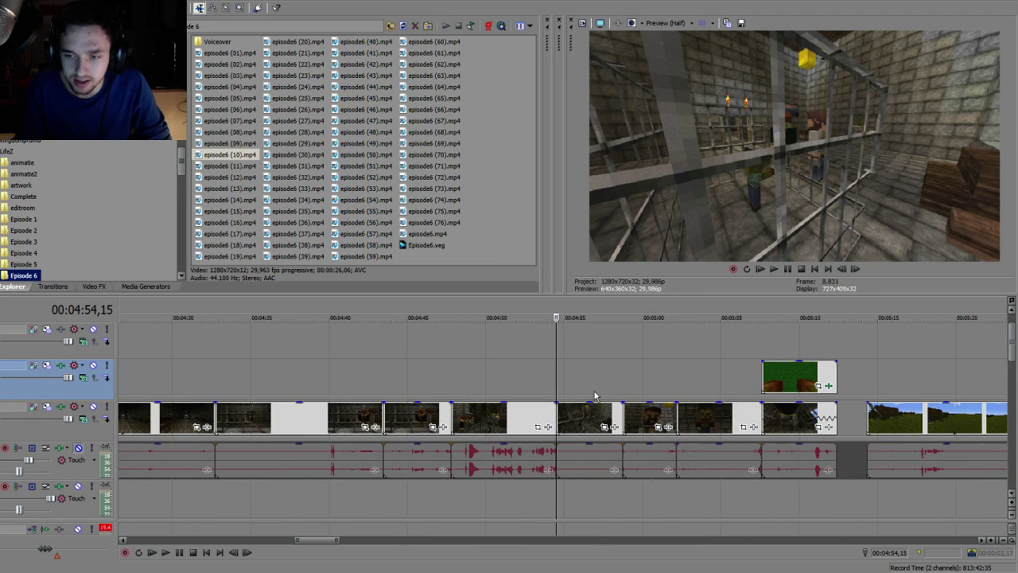
{"action": "left_click", "coordinate": [636, 376]}
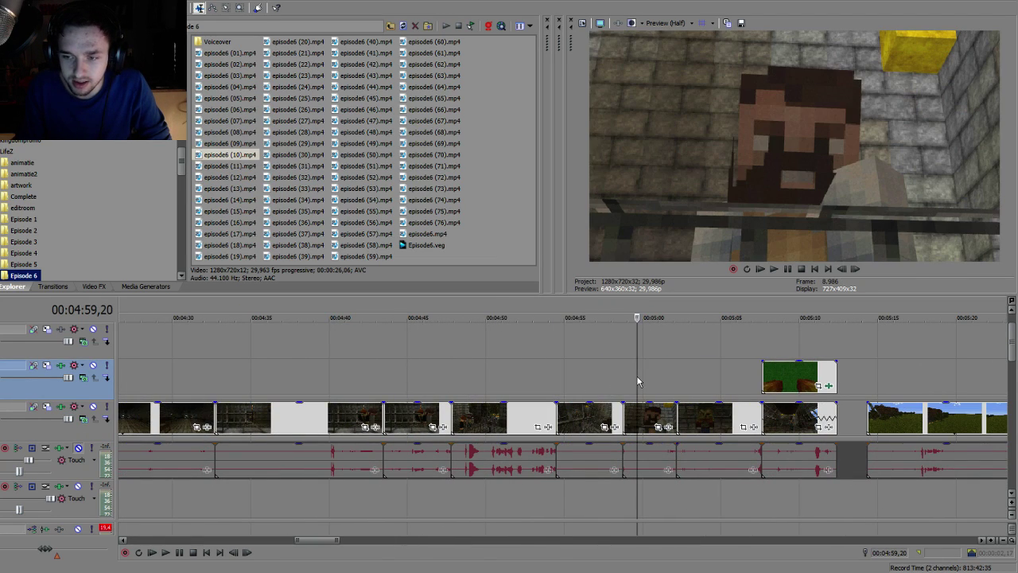
{"action": "left_click", "coordinate": [677, 378]}
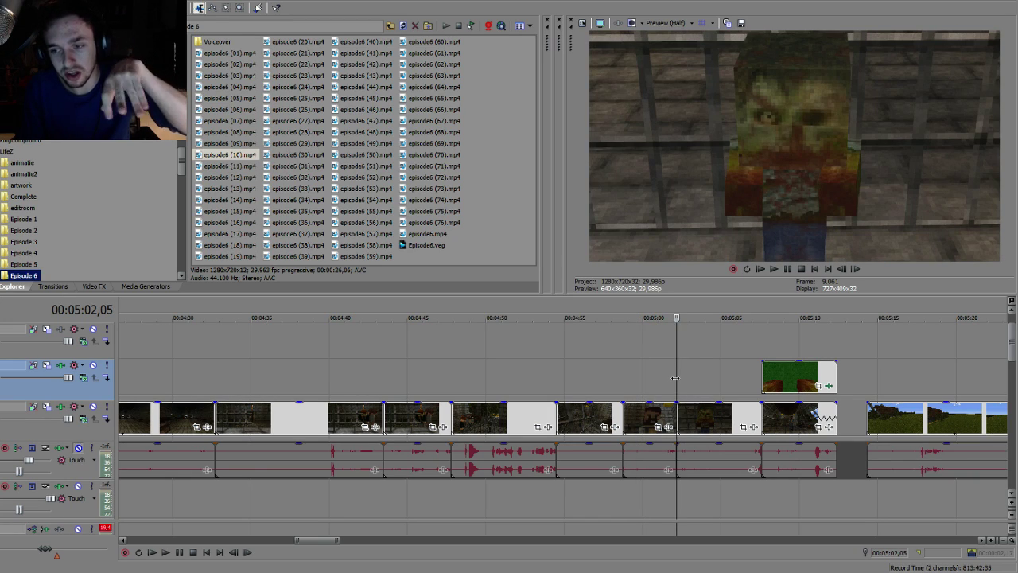
{"action": "left_click", "coordinate": [773, 420]}
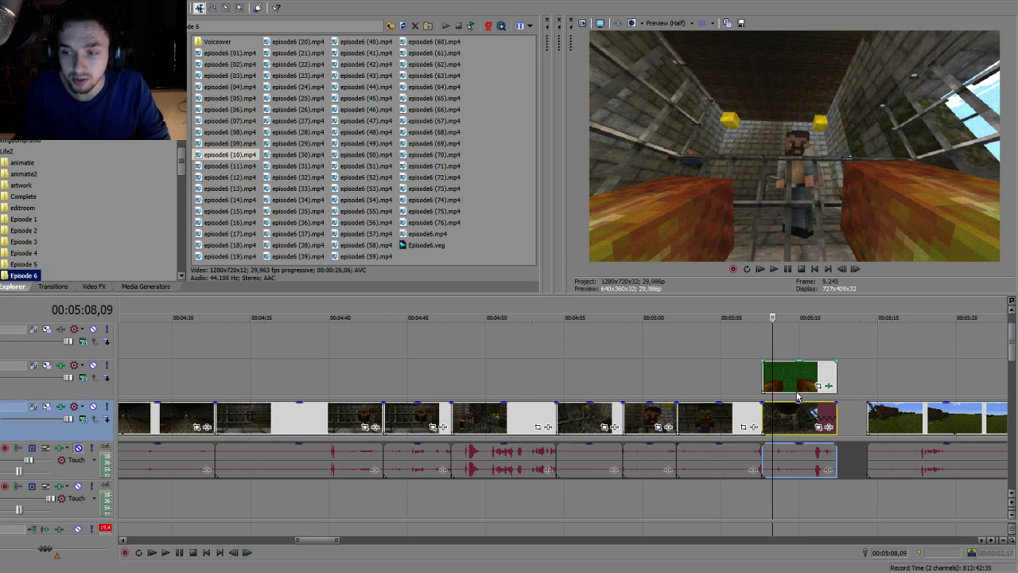
Lower the opacity of the green-screen arms overlay at about 5:08 to zero and check the cage shot without it
{"action": "left_click", "coordinate": [794, 386]}
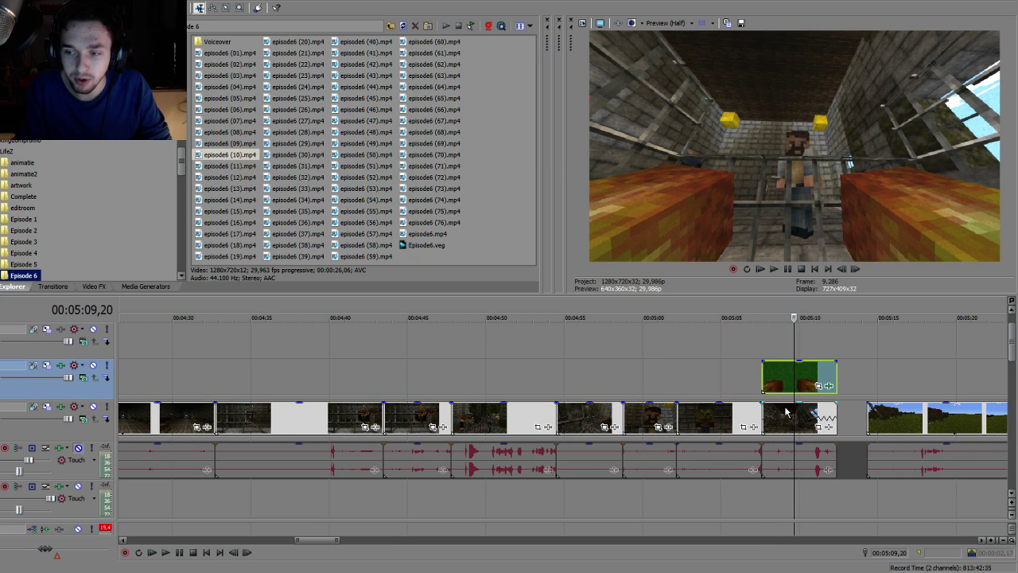
{"action": "left_click", "coordinate": [788, 410]}
{"action": "left_click", "coordinate": [779, 410]}
{"action": "left_click", "coordinate": [774, 410]}
{"action": "left_click", "coordinate": [768, 375]}
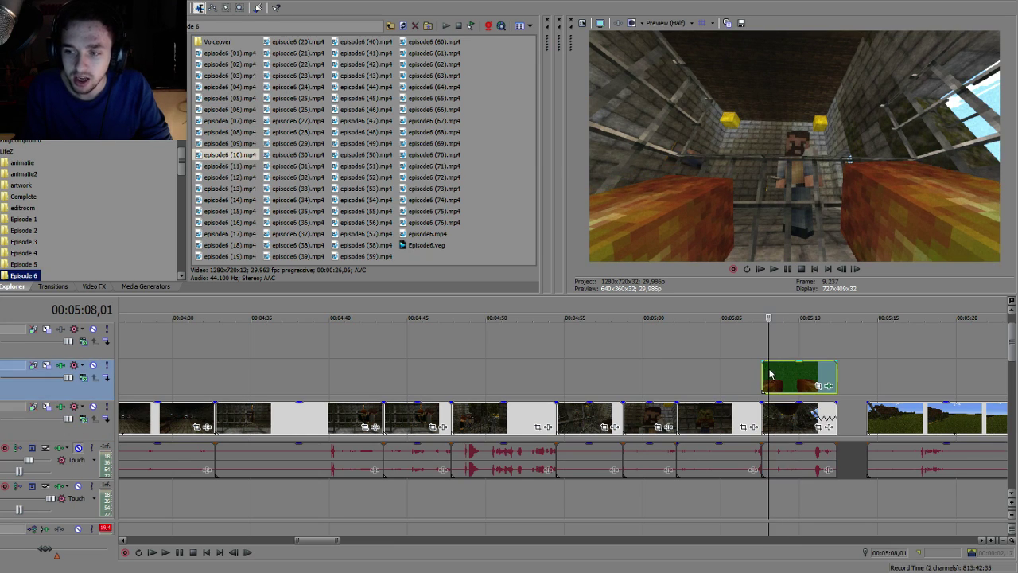
{"action": "left_click_drag", "start_coordinate": [783, 363], "coordinate": [784, 427]}
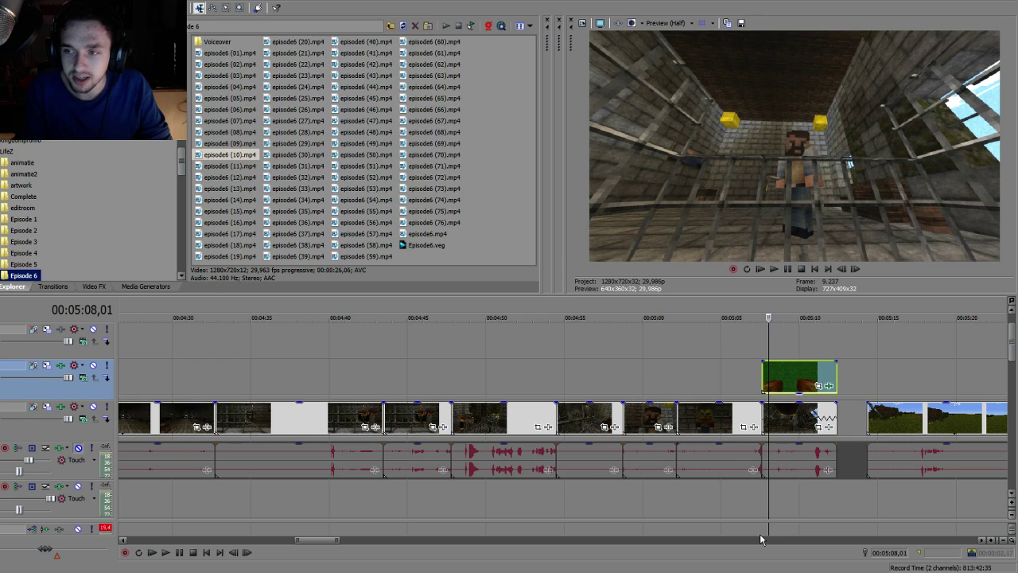
{"action": "left_click", "coordinate": [783, 418]}
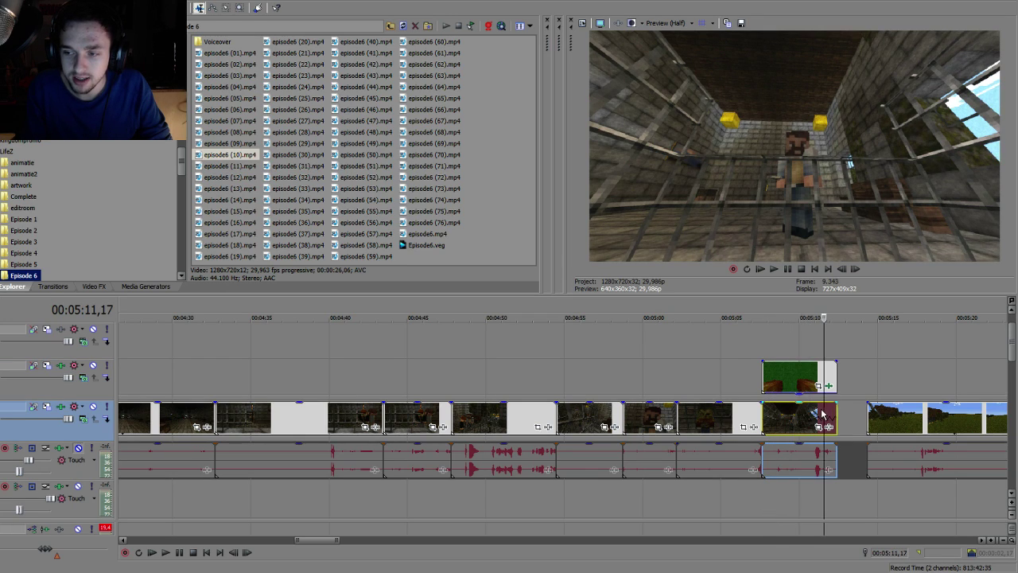
Place a temporary copy of the arms overlay at about 11:45 to preview it on its own, and delete it
{"action": "left_click", "coordinate": [778, 377]}
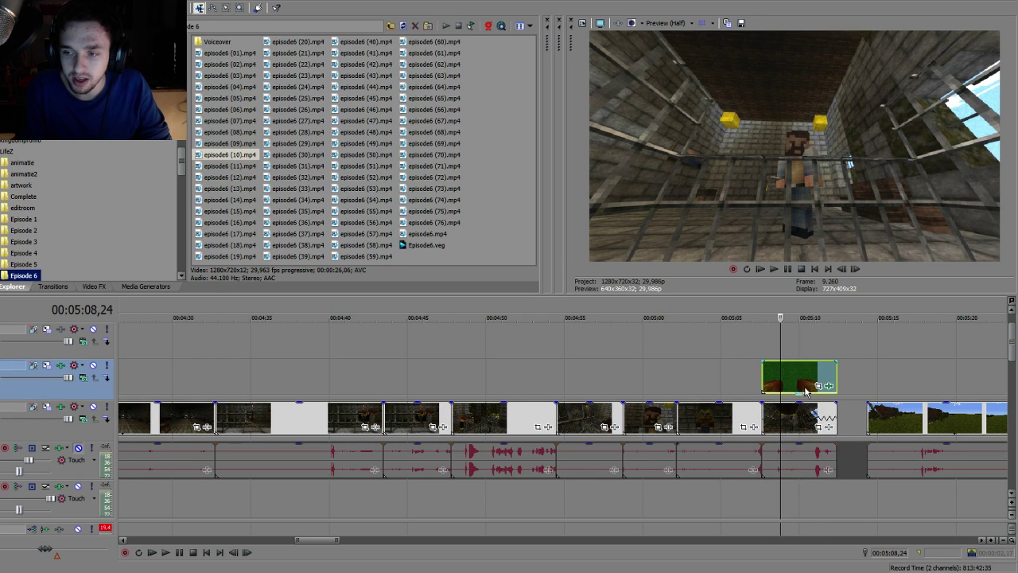
{"action": "scroll", "coordinate": [809, 382], "scroll_direction": "down", "scroll_amount": 6}
{"action": "mouse_move", "coordinate": [817, 390]}
{"action": "left_mouse_down"}
{"action": "mouse_move", "coordinate": [810, 382]}
{"action": "mouse_move", "coordinate": [812, 390]}
{"action": "left_mouse_up"}
{"action": "scroll", "coordinate": [735, 402], "scroll_direction": "up", "scroll_amount": 10}
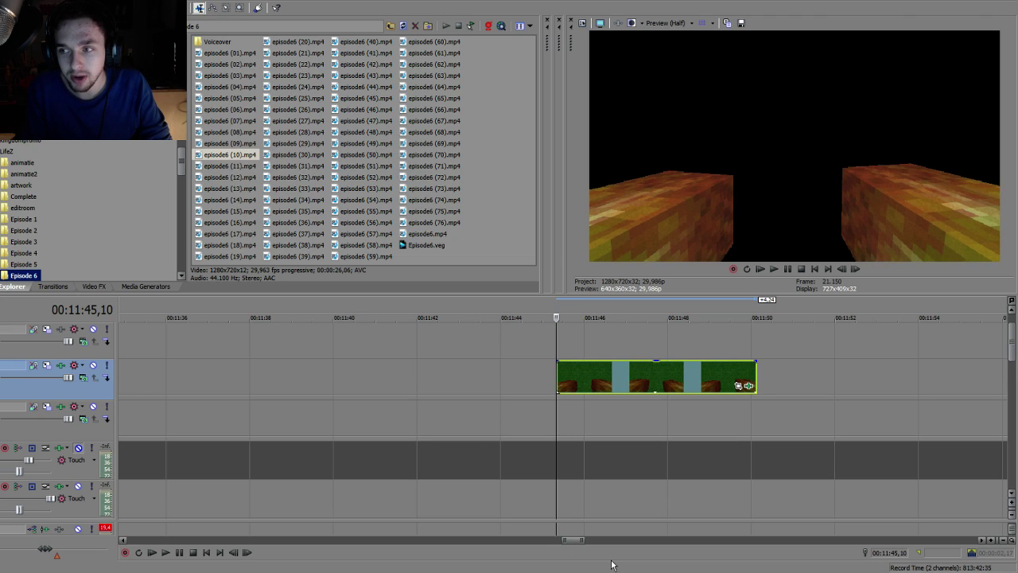
{"action": "left_click", "coordinate": [598, 374]}
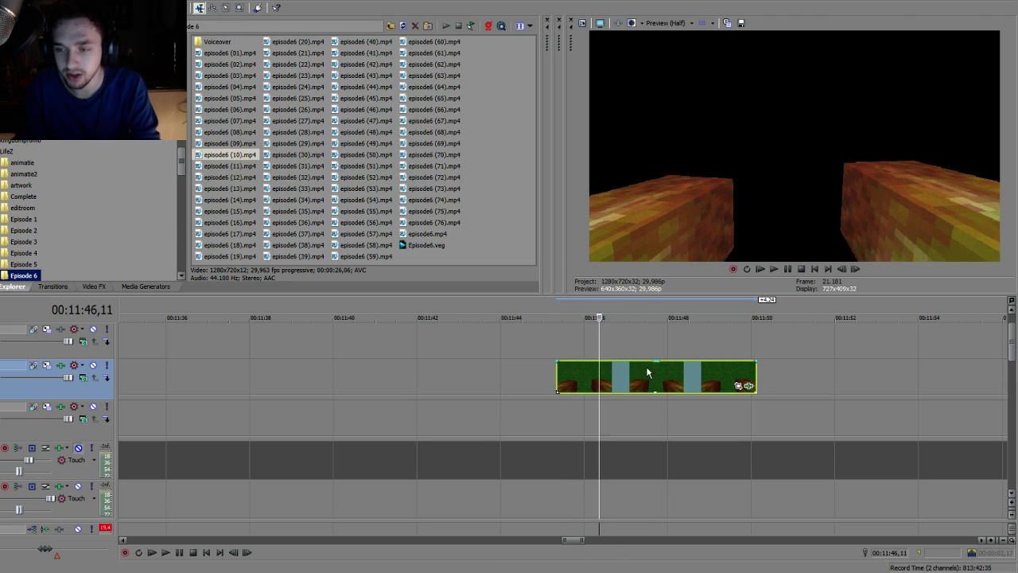
{"action": "left_click", "coordinate": [646, 374]}
{"action": "key", "text": "Delete"}
Restore the original arms overlay at about 5:07 to full opacity and play it over the cage shot
{"action": "scroll", "coordinate": [399, 383], "scroll_direction": "down", "scroll_amount": 8}
{"action": "left_click", "coordinate": [429, 371]}
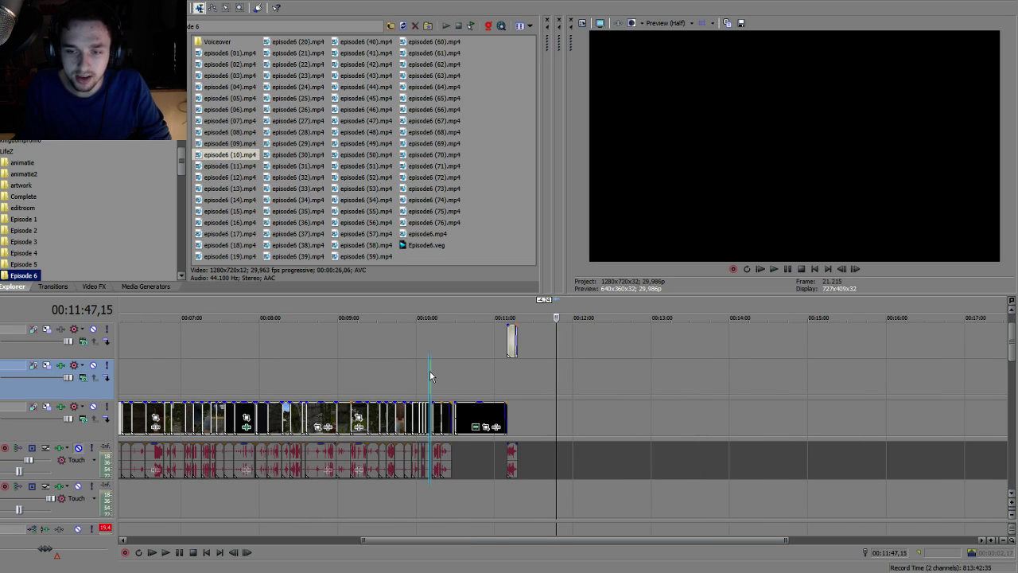
{"action": "scroll", "coordinate": [430, 371], "scroll_direction": "up", "scroll_amount": 4}
{"action": "scroll", "coordinate": [429, 370], "scroll_direction": "down", "scroll_amount": 2}
{"action": "left_click", "coordinate": [187, 380]}
{"action": "scroll", "coordinate": [364, 375], "scroll_direction": "down", "scroll_amount": 3}
{"action": "left_click", "coordinate": [319, 374]}
{"action": "scroll", "coordinate": [318, 374], "scroll_direction": "up", "scroll_amount": 6}
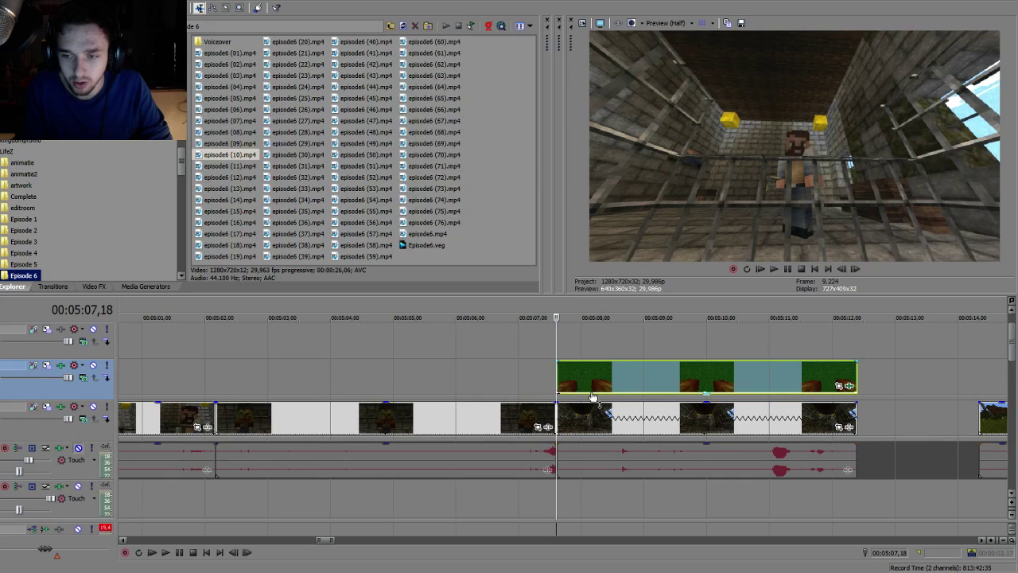
{"action": "key", "text": "space"}
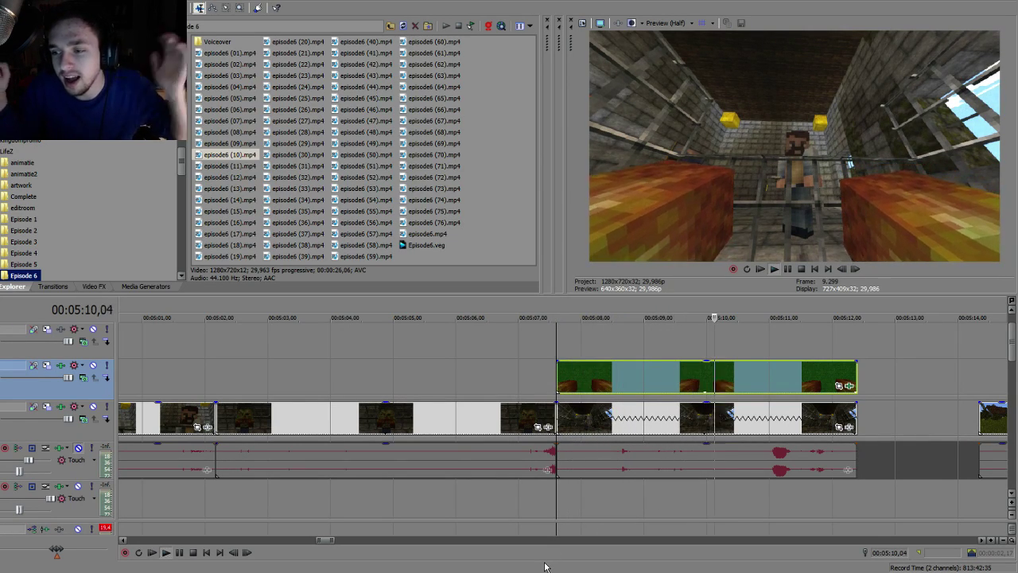
{"action": "key", "text": "space"}
Move past the gap after the cage scene and preview the outdoor field shot at about 5:16
{"action": "scroll", "coordinate": [563, 536], "scroll_direction": "down", "scroll_amount": 3}
{"action": "left_click", "coordinate": [659, 359]}
{"action": "scroll", "coordinate": [671, 355], "scroll_direction": "down", "scroll_amount": 3}
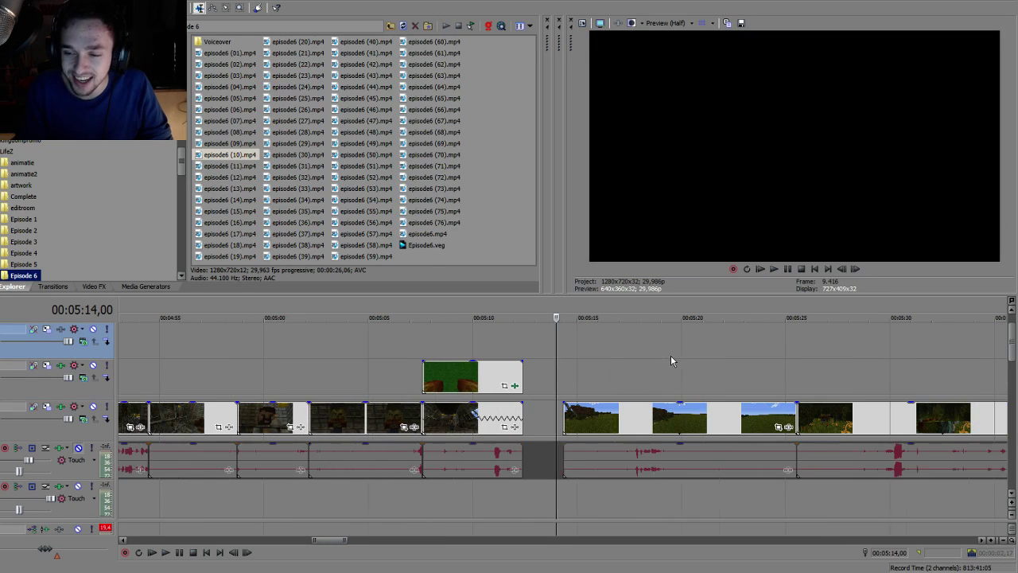
{"action": "left_click", "coordinate": [563, 362]}
{"action": "scroll", "coordinate": [555, 367], "scroll_direction": "down", "scroll_amount": 3}
{"action": "left_click", "coordinate": [566, 369]}
{"action": "left_click", "coordinate": [587, 371]}
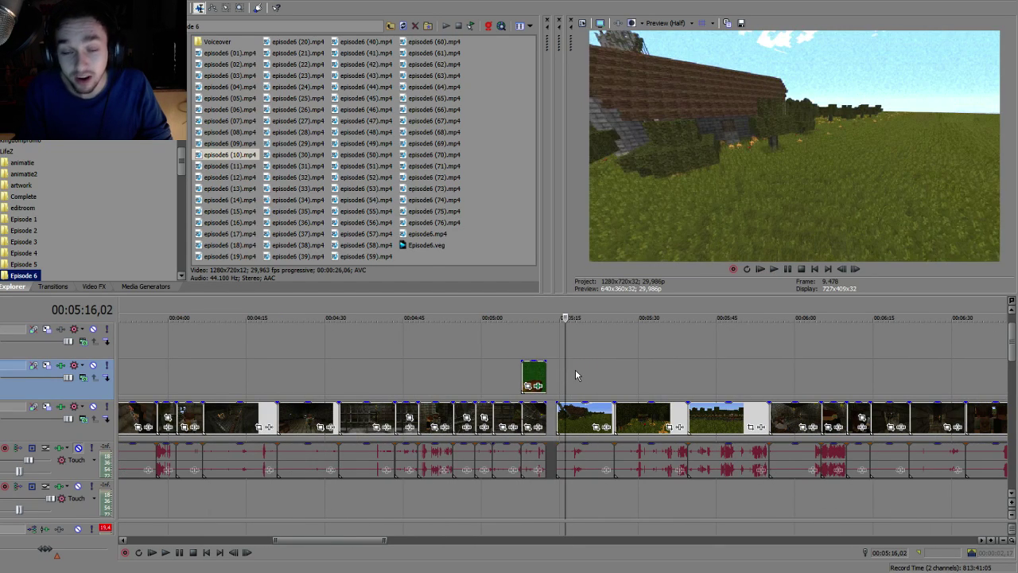
Examine the outdoor zombie and field shots at several points up to about 5:50
{"action": "left_click", "coordinate": [623, 381]}
{"action": "left_click", "coordinate": [652, 381]}
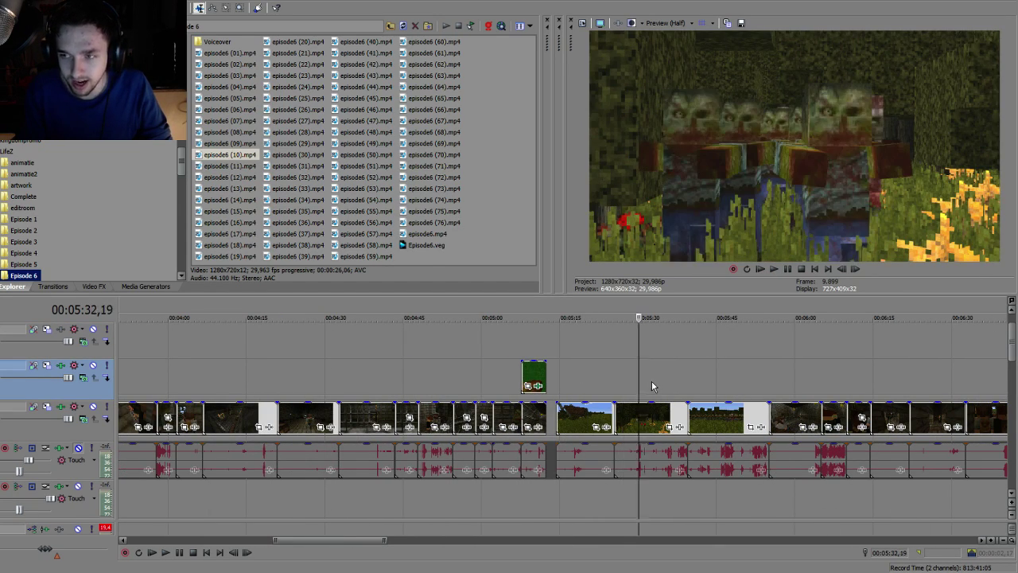
{"action": "left_click", "coordinate": [658, 388]}
{"action": "left_click", "coordinate": [677, 395]}
{"action": "left_click", "coordinate": [698, 382]}
{"action": "left_click", "coordinate": [718, 381]}
{"action": "left_click", "coordinate": [744, 382]}
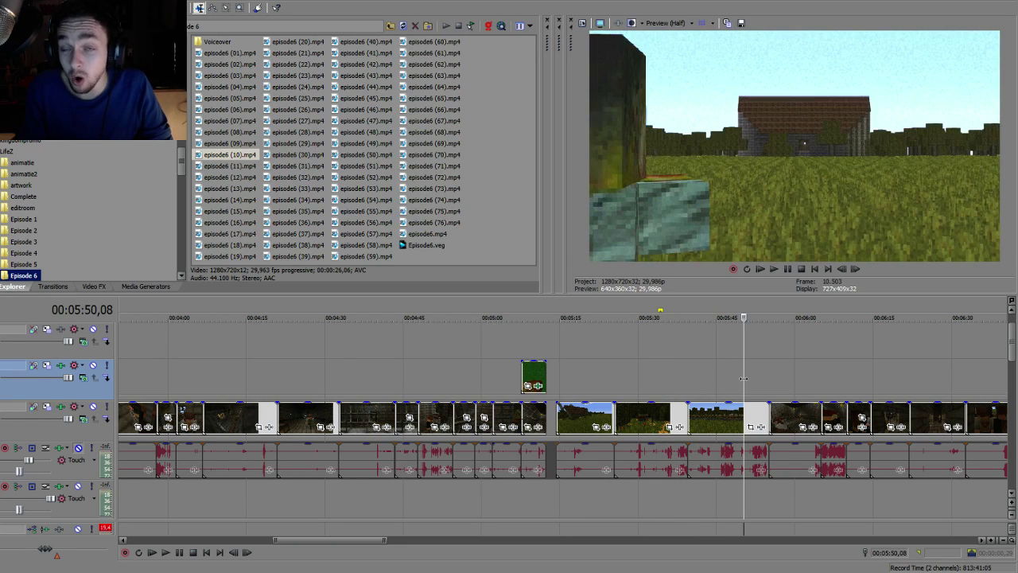
Examine the episode shots between about 5:50 and 6:46 on the timeline
{"action": "left_click", "coordinate": [750, 384]}
{"action": "left_click", "coordinate": [768, 388]}
{"action": "left_click", "coordinate": [784, 390]}
{"action": "left_click", "coordinate": [804, 388]}
{"action": "left_click", "coordinate": [835, 389]}
{"action": "left_click", "coordinate": [867, 388]}
{"action": "left_click", "coordinate": [892, 388]}
{"action": "scroll", "coordinate": [557, 388], "scroll_direction": "down", "scroll_amount": 5}
{"action": "left_click", "coordinate": [573, 389]}
{"action": "left_click", "coordinate": [596, 388]}
{"action": "scroll", "coordinate": [605, 398], "scroll_direction": "up", "scroll_amount": 4}
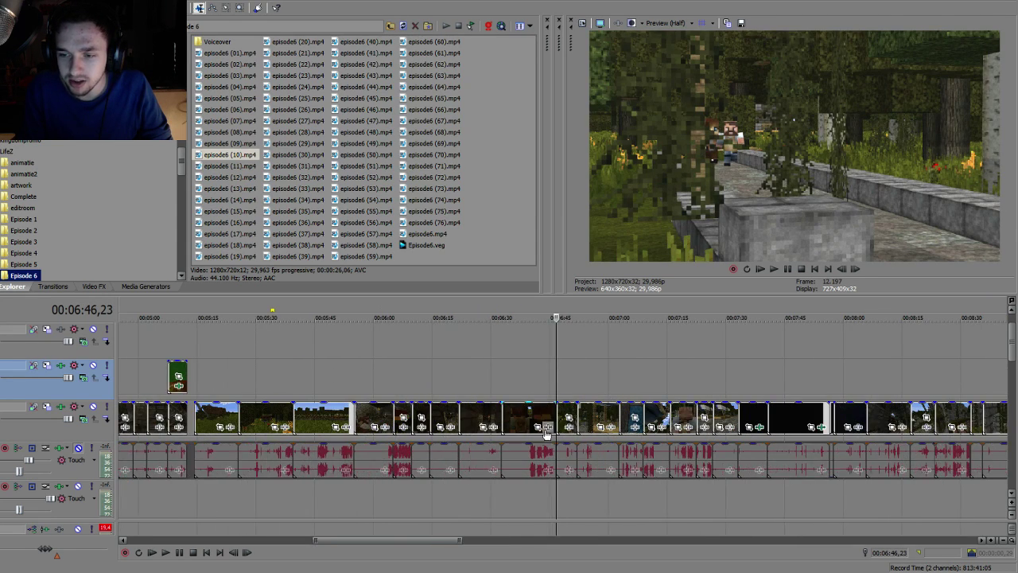
{"action": "scroll", "coordinate": [569, 429], "scroll_direction": "up", "scroll_amount": 3}
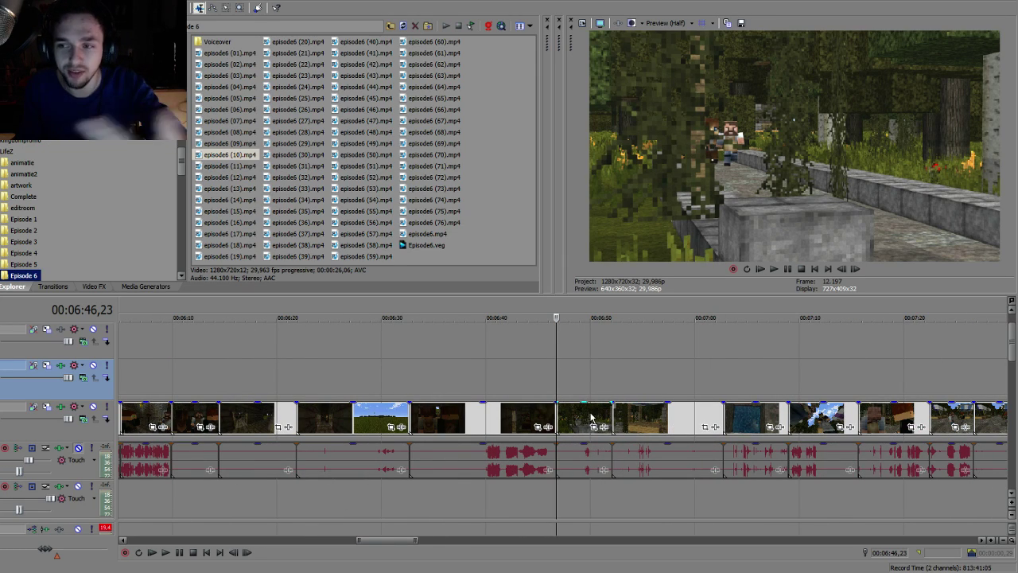
Play the dark indoor clip around 6:41 and preview the following forest path shot at about 6:50
{"action": "left_click", "coordinate": [448, 433]}
{"action": "key", "text": "space"}
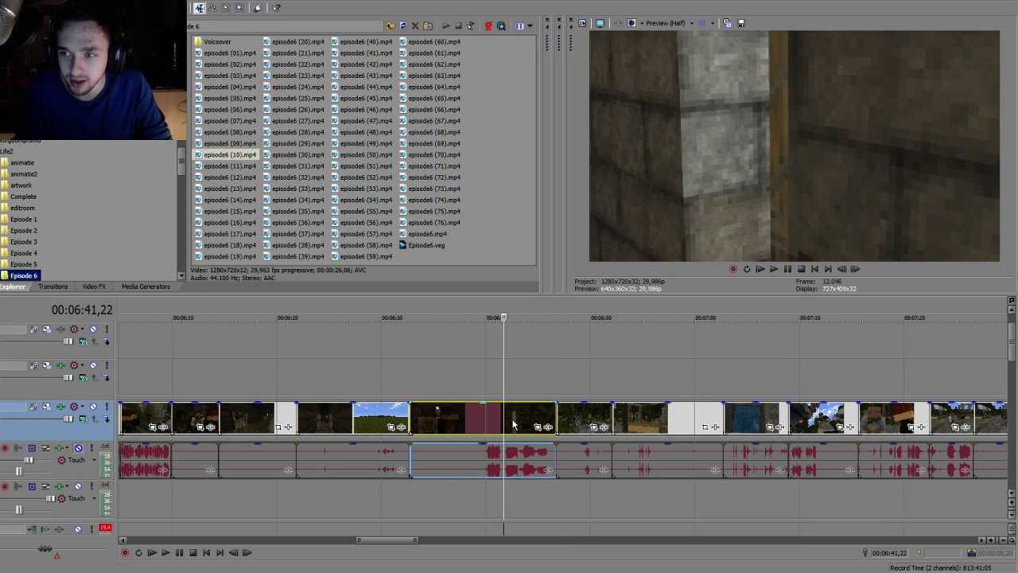
{"action": "left_click", "coordinate": [681, 413]}
{"action": "left_click", "coordinate": [669, 408]}
{"action": "left_click", "coordinate": [597, 427]}
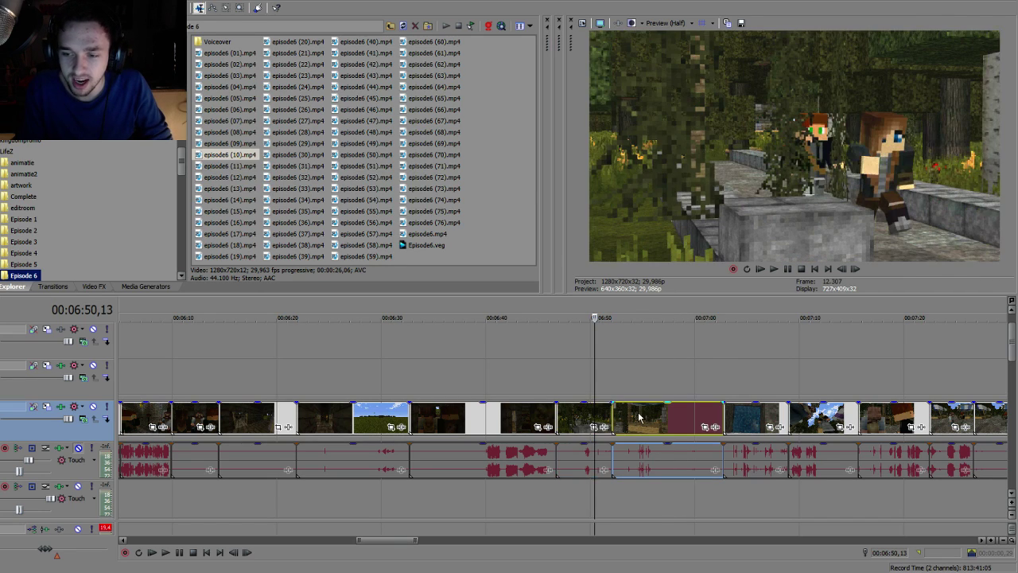
Replay the market stall shot from about 6:52 and inspect its frames at about 6:54 and 6:55
{"action": "left_click", "coordinate": [640, 419]}
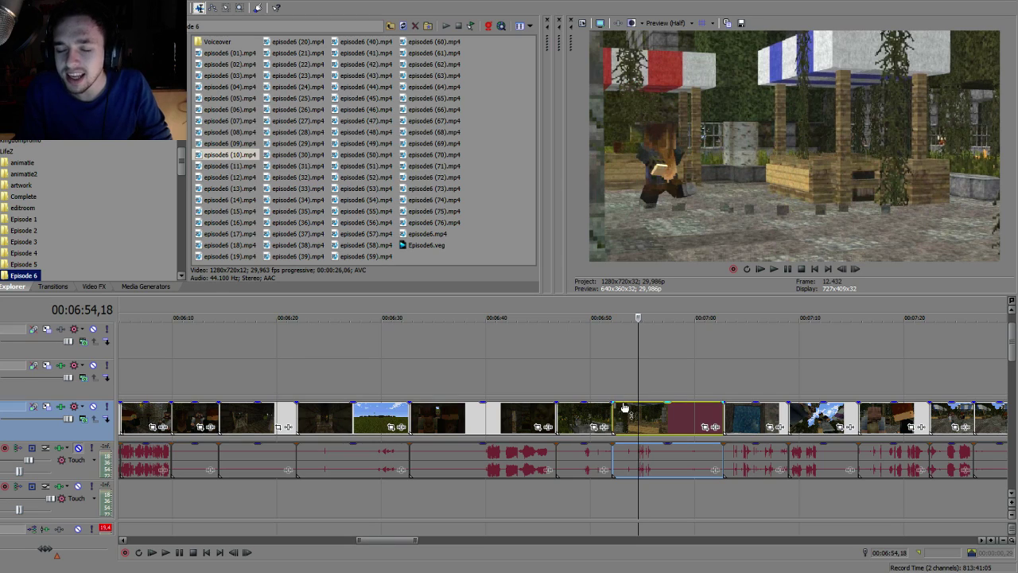
{"action": "key", "text": "space"}
{"action": "key", "text": "space"}
{"action": "left_click", "coordinate": [619, 429]}
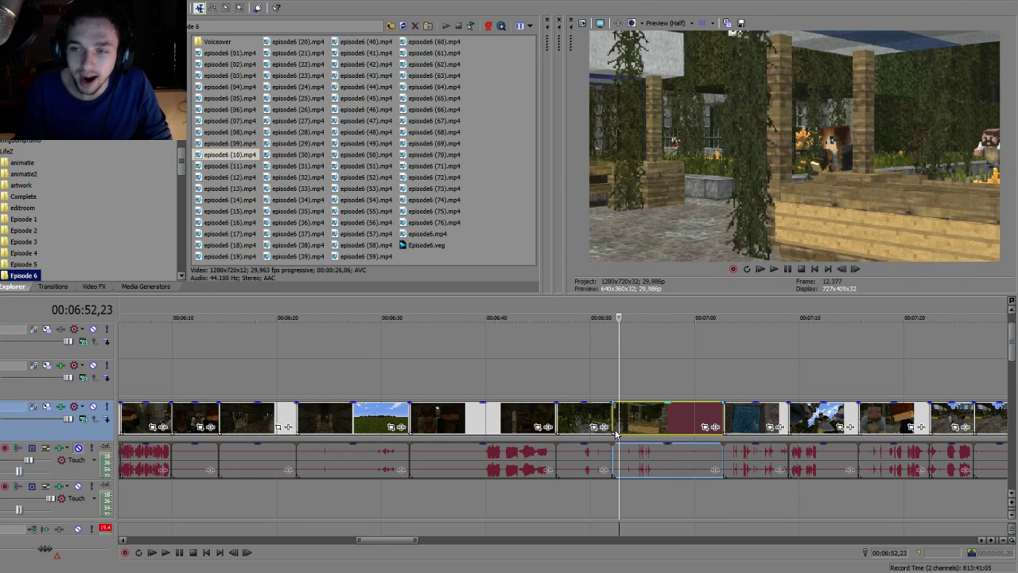
{"action": "key", "text": "space"}
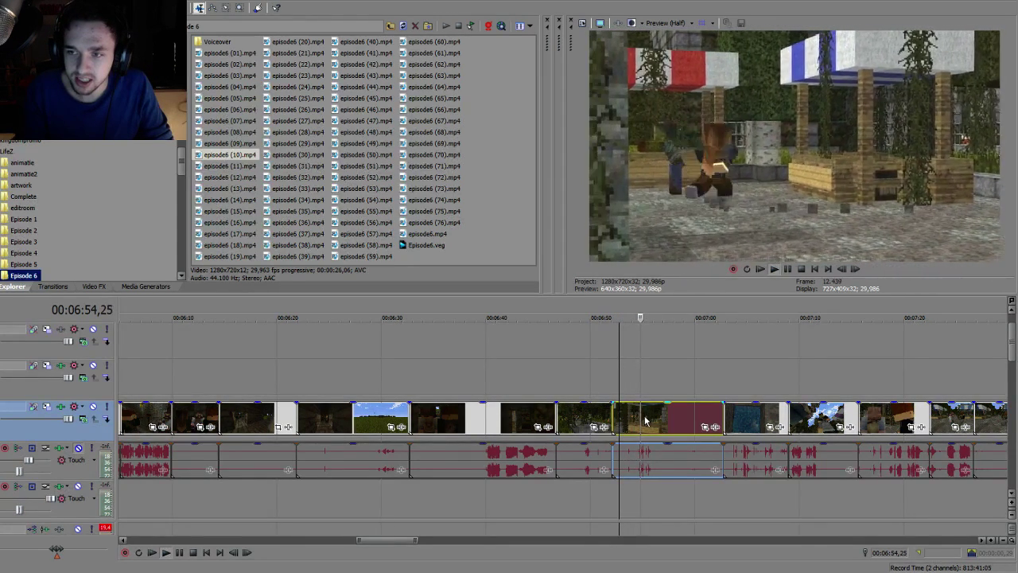
{"action": "key", "text": "space"}
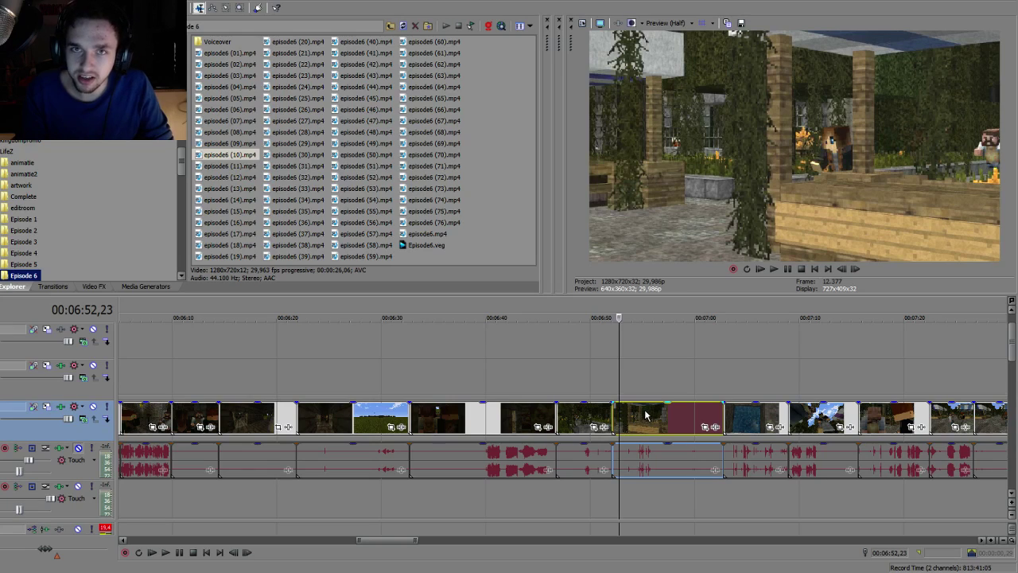
{"action": "left_click", "coordinate": [630, 422]}
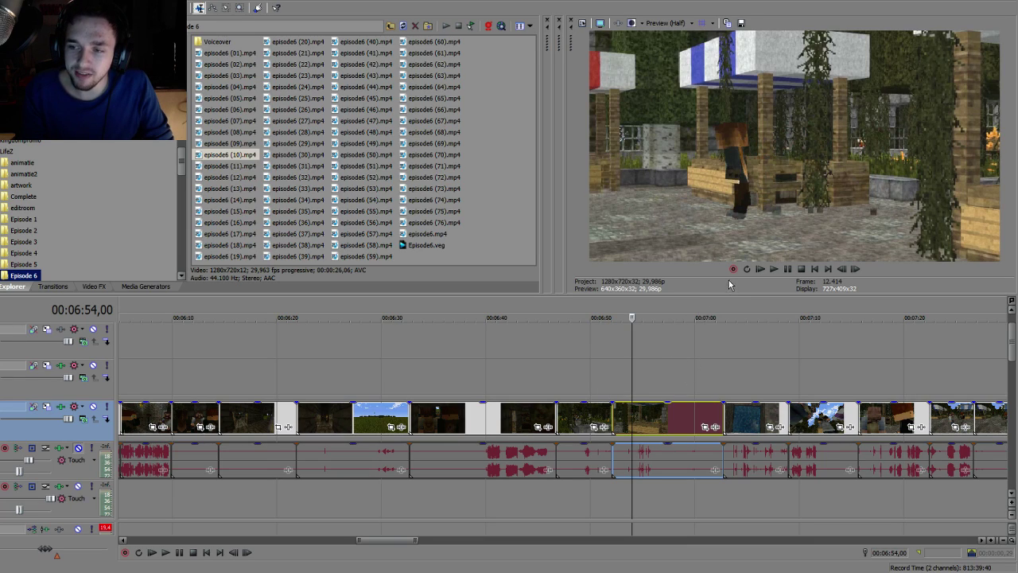
{"action": "left_click", "coordinate": [644, 425]}
Paste a copy of the market clip past the episode's end and extend its start back to about 12:26
{"action": "scroll", "coordinate": [644, 426], "scroll_direction": "down", "scroll_amount": 5}
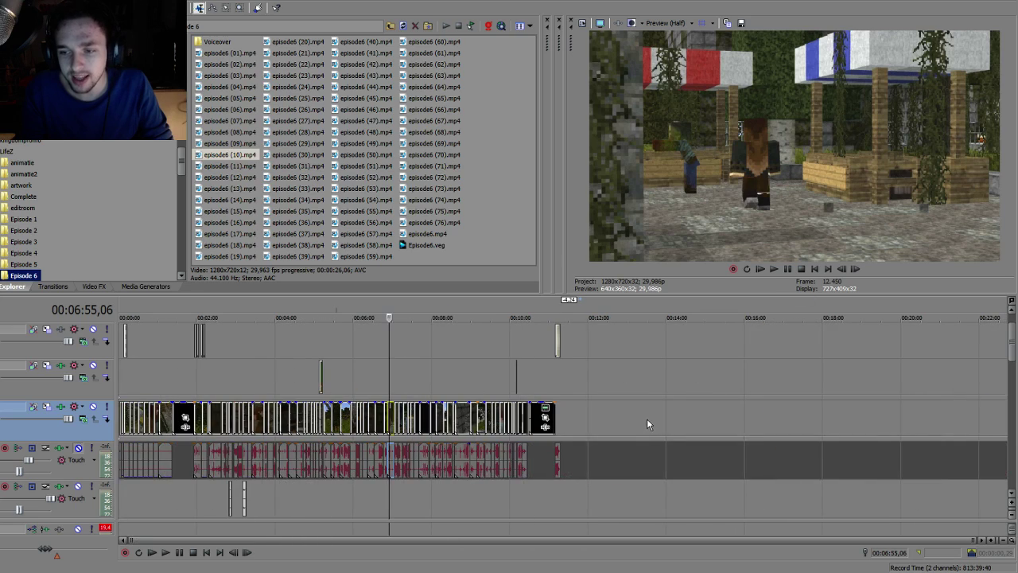
{"action": "left_click", "coordinate": [746, 417]}
{"action": "key", "text": "ctrl+v"}
{"action": "left_click_drag", "start_coordinate": [740, 418], "coordinate": [608, 421]}
{"action": "left_click", "coordinate": [606, 419]}
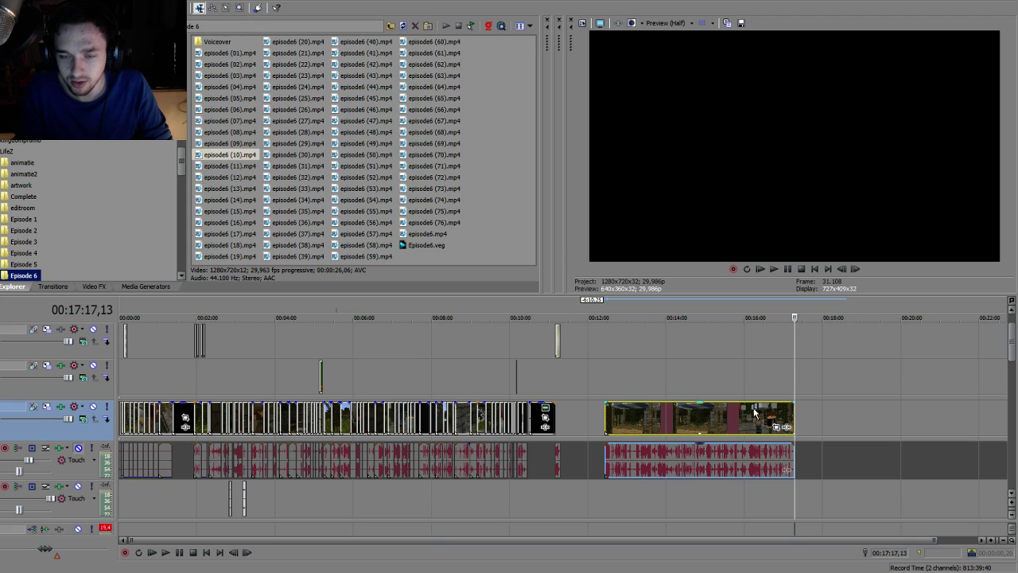
Move the pasted market clip's audio to the lower audio track and play the raw recording from about 12:32
{"action": "left_click", "coordinate": [604, 419]}
{"action": "key", "text": "space"}
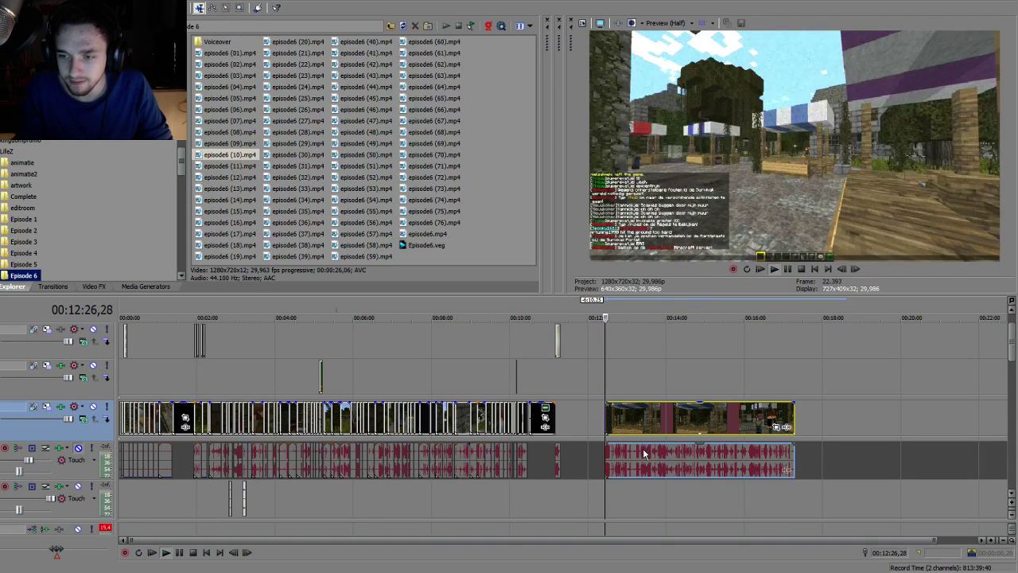
{"action": "left_click", "coordinate": [646, 467]}
{"action": "left_click_drag", "start_coordinate": [646, 488], "coordinate": [650, 506]}
{"action": "key", "text": "space"}
{"action": "key", "text": "space"}
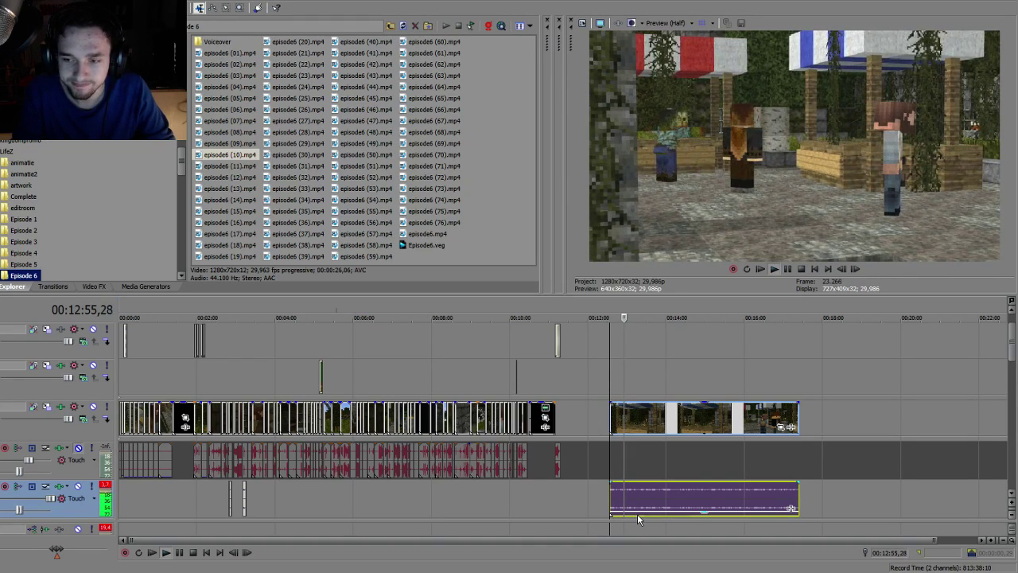
{"action": "key", "text": "space"}
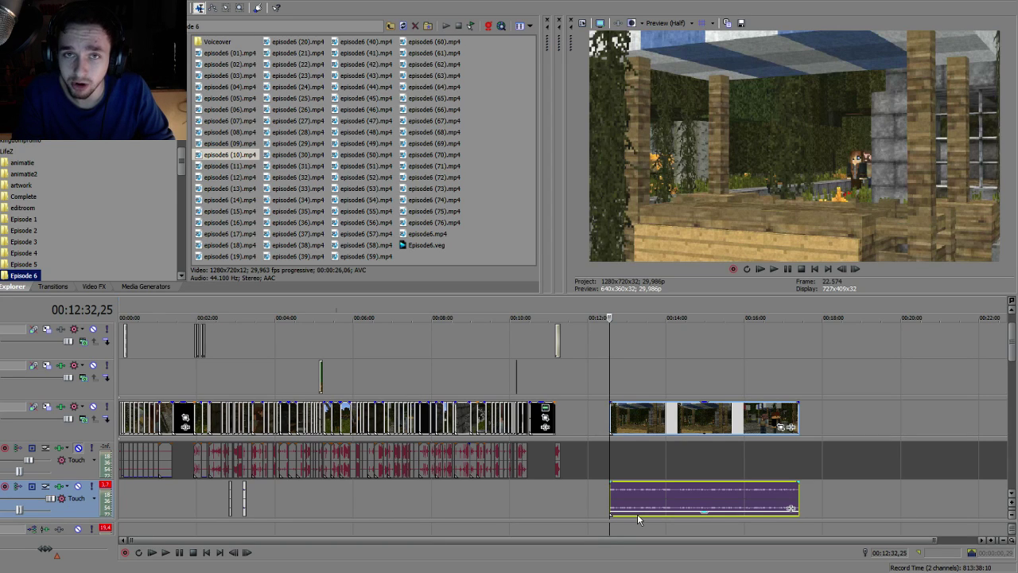
Play the raw market recording from about 13:42, check it at about 15:15, and delete the temporary copy
{"action": "left_click", "coordinate": [653, 421]}
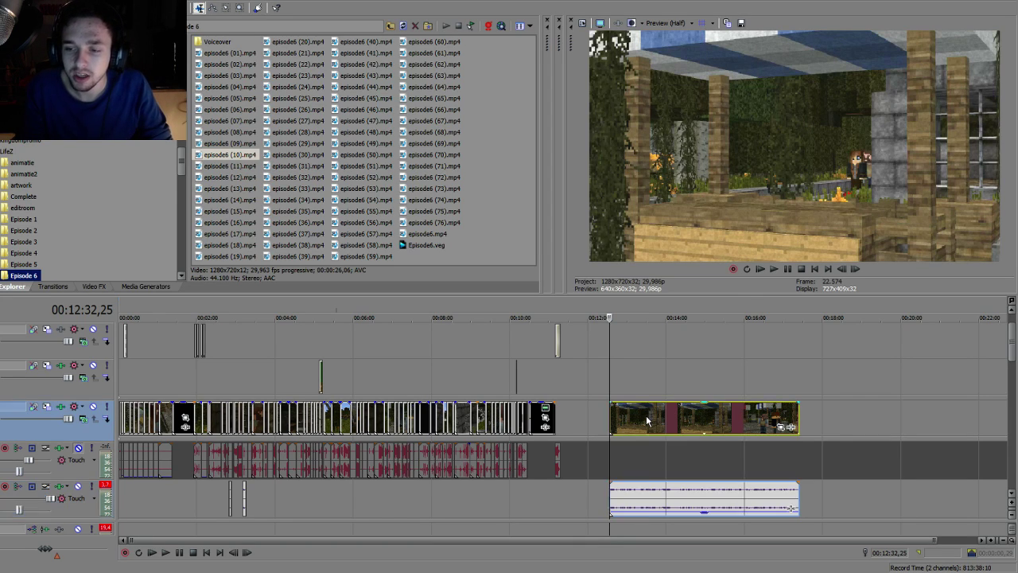
{"action": "key", "text": "space"}
{"action": "left_click", "coordinate": [666, 419]}
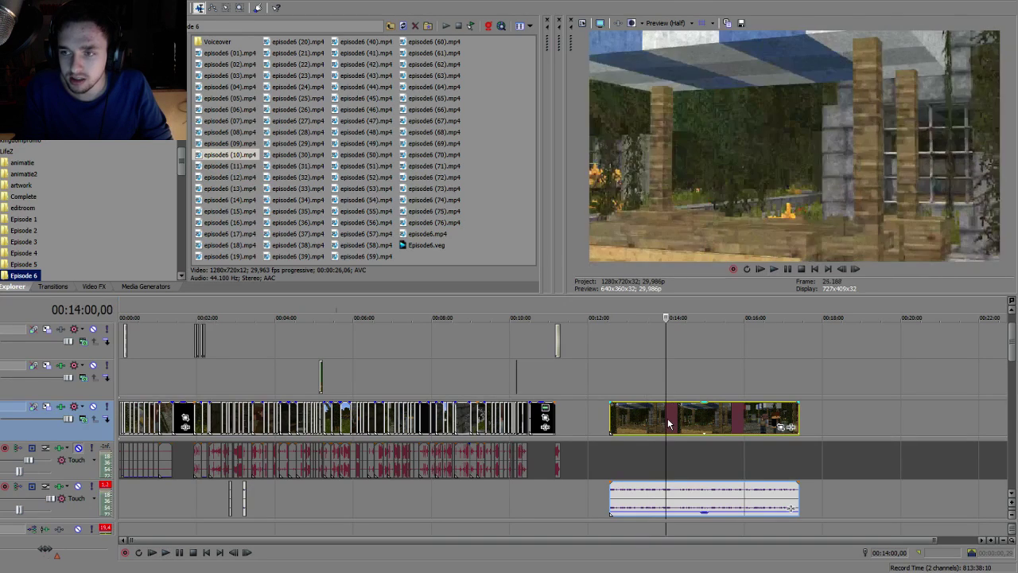
{"action": "left_click", "coordinate": [655, 422]}
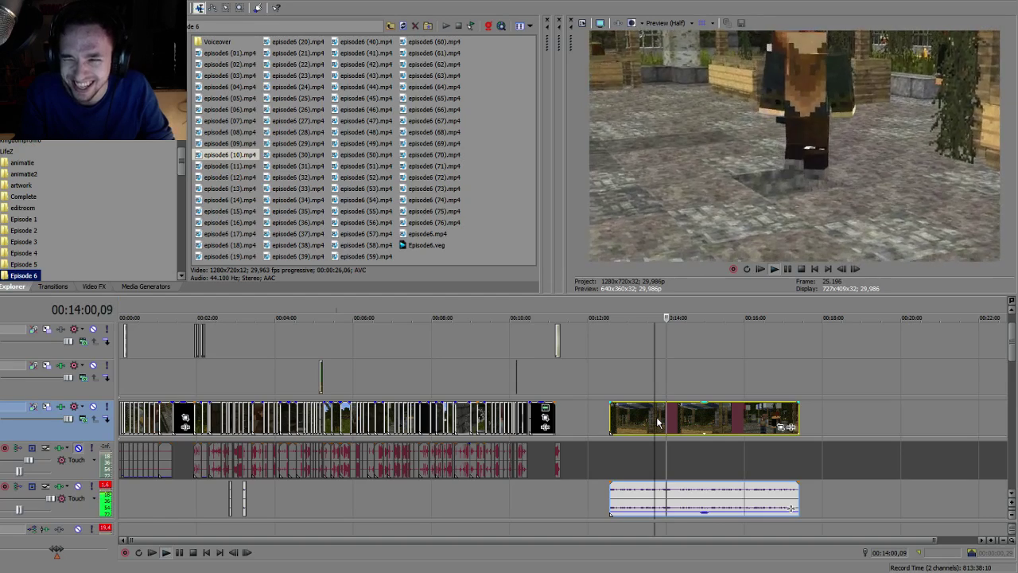
{"action": "key", "text": "space"}
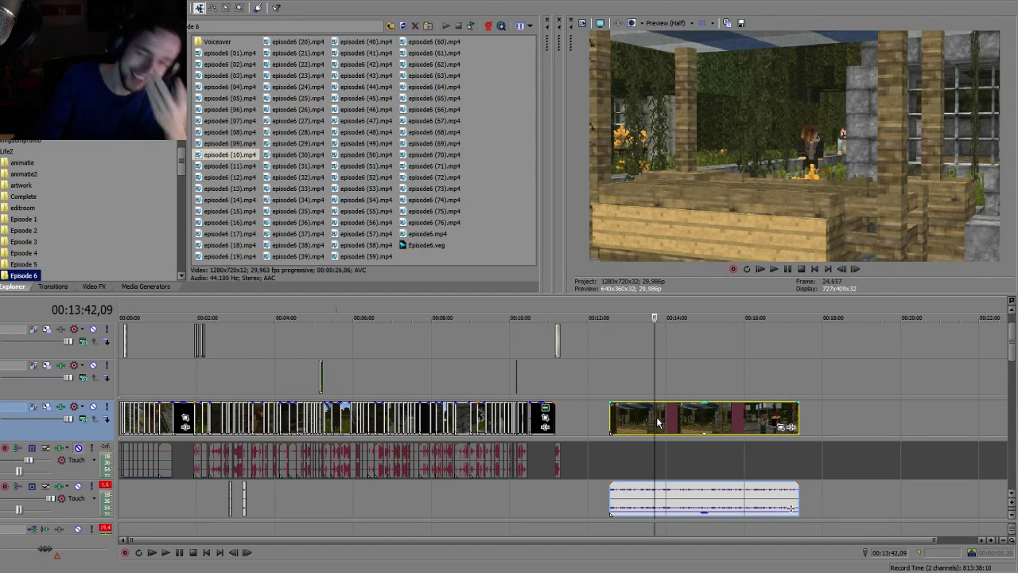
{"action": "left_click_drag", "start_coordinate": [684, 414], "coordinate": [714, 425]}
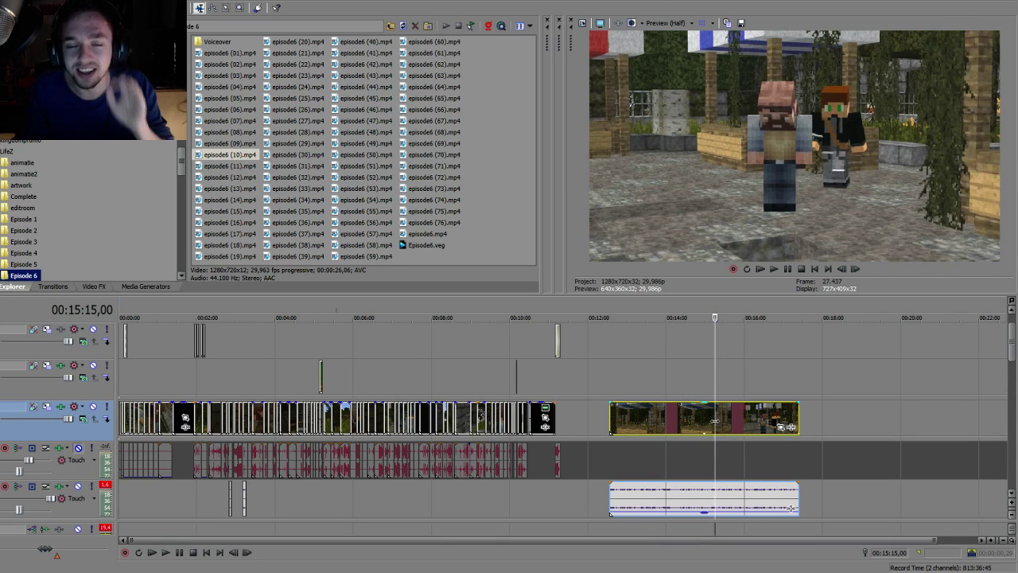
{"action": "left_click", "coordinate": [741, 418]}
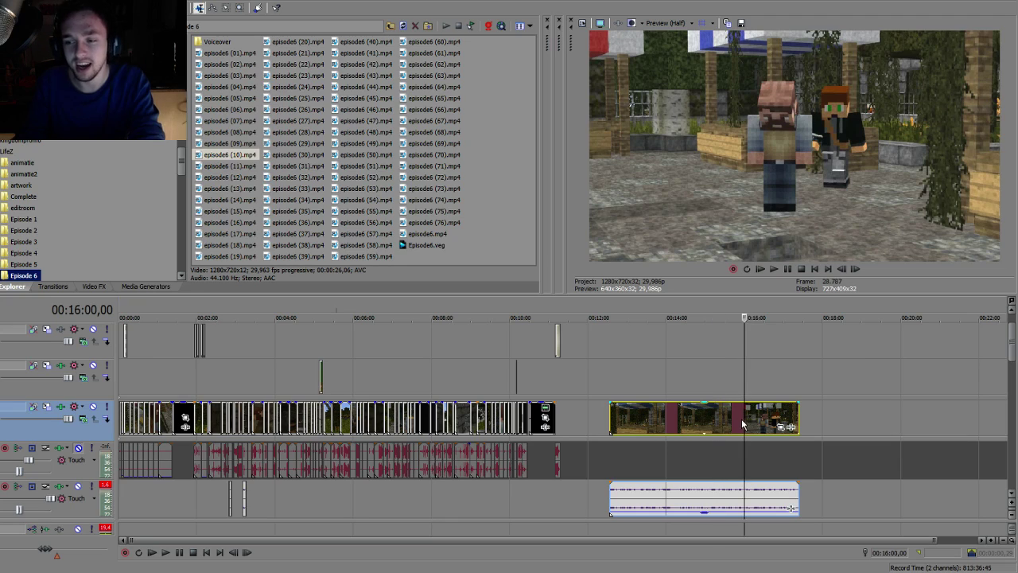
{"action": "key", "text": "Delete"}
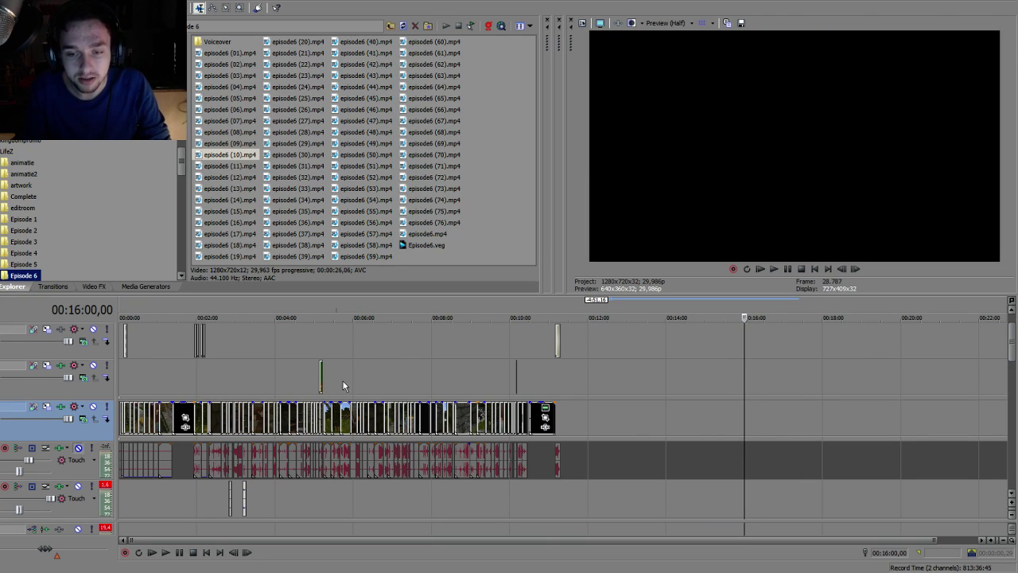
Examine the episode shots after the market scene at several points up to about 9:22
{"action": "left_click", "coordinate": [350, 372]}
{"action": "left_click", "coordinate": [363, 370]}
{"action": "left_click", "coordinate": [384, 372]}
{"action": "left_click", "coordinate": [428, 377]}
{"action": "left_click", "coordinate": [430, 375]}
{"action": "left_click", "coordinate": [443, 373]}
{"action": "left_click", "coordinate": [446, 370]}
{"action": "left_click", "coordinate": [454, 372]}
{"action": "left_click", "coordinate": [470, 371]}
{"action": "left_click", "coordinate": [485, 373]}
{"action": "left_click", "coordinate": [491, 376]}
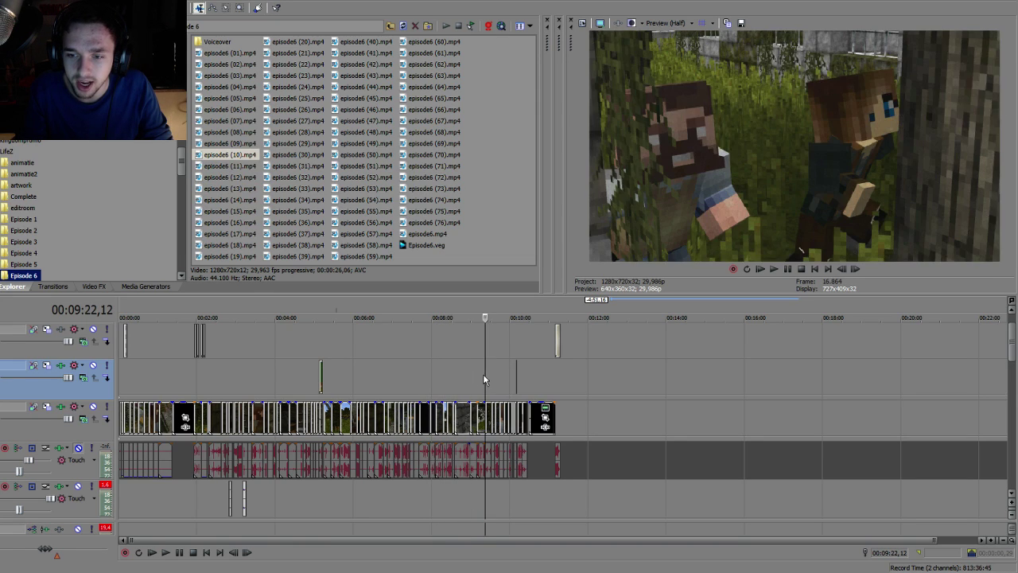
Inspect the stone wall shot at about 9:34 and the wide plaza shot at about 9:39
{"action": "scroll", "coordinate": [492, 383], "scroll_direction": "up", "scroll_amount": 10}
{"action": "left_click", "coordinate": [598, 388]}
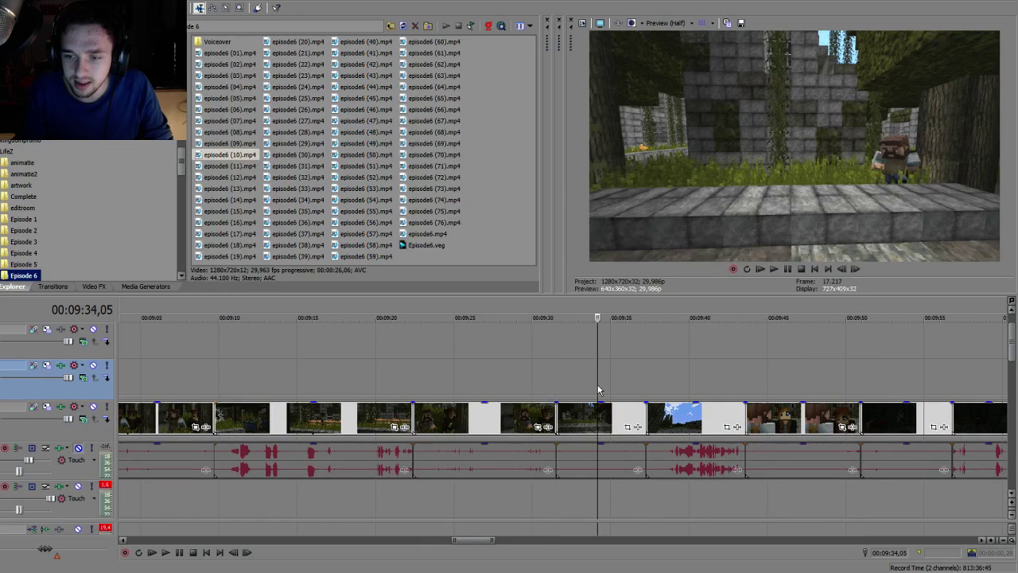
{"action": "left_click", "coordinate": [650, 388]}
{"action": "left_click", "coordinate": [674, 387]}
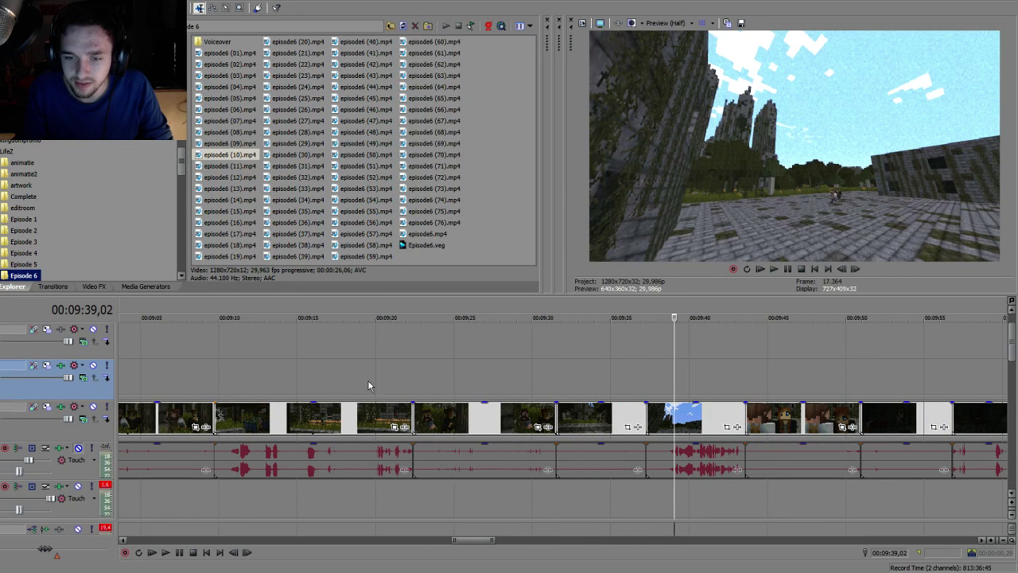
Play the zombie distraction shot by the garden from about 9:10
{"action": "left_click", "coordinate": [336, 380]}
{"action": "left_click", "coordinate": [234, 373]}
{"action": "left_click", "coordinate": [222, 379]}
{"action": "key", "text": "space"}
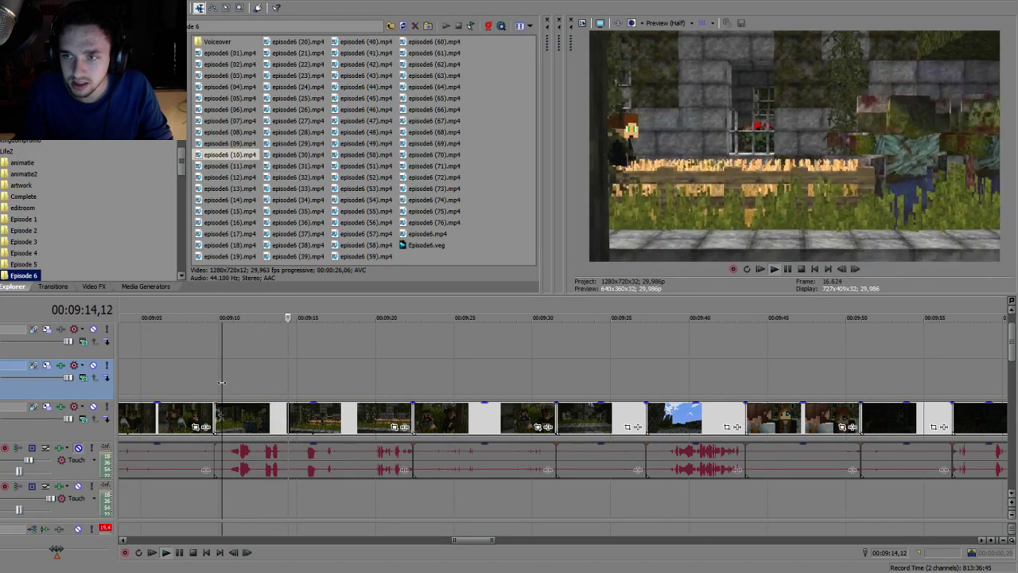
{"action": "key", "text": "space"}
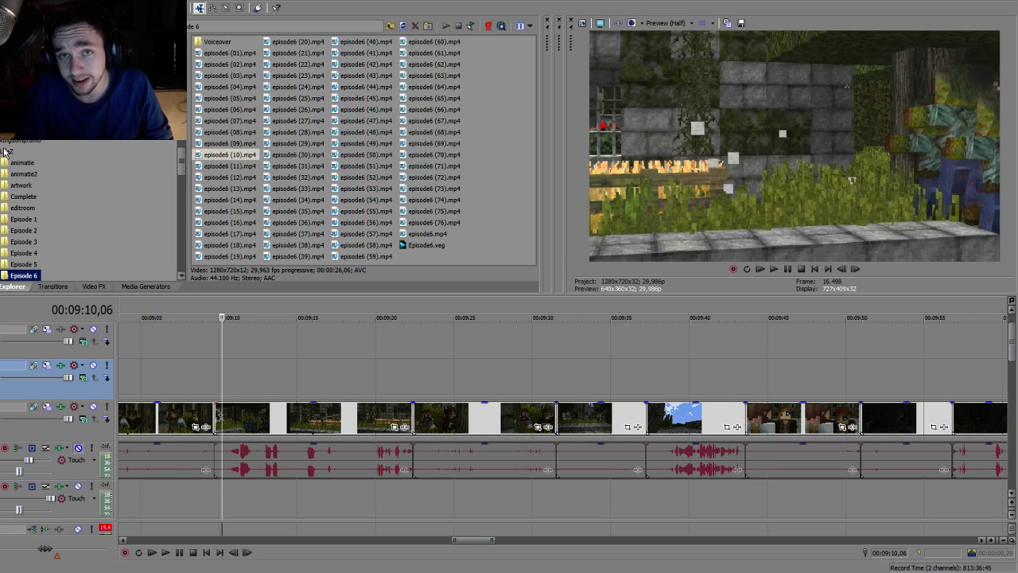
Check the shots at about 9:22 and 9:40, and play the dark room scene just before 10:10
{"action": "left_click", "coordinate": [417, 389]}
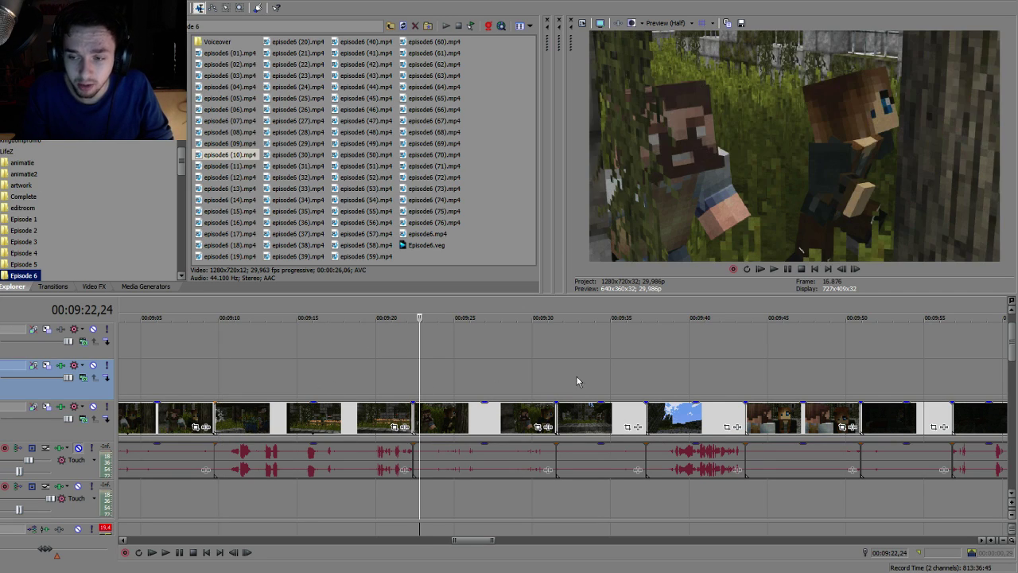
{"action": "left_click", "coordinate": [630, 354]}
{"action": "left_click", "coordinate": [688, 356]}
{"action": "scroll", "coordinate": [688, 356], "scroll_direction": "down", "scroll_amount": 3}
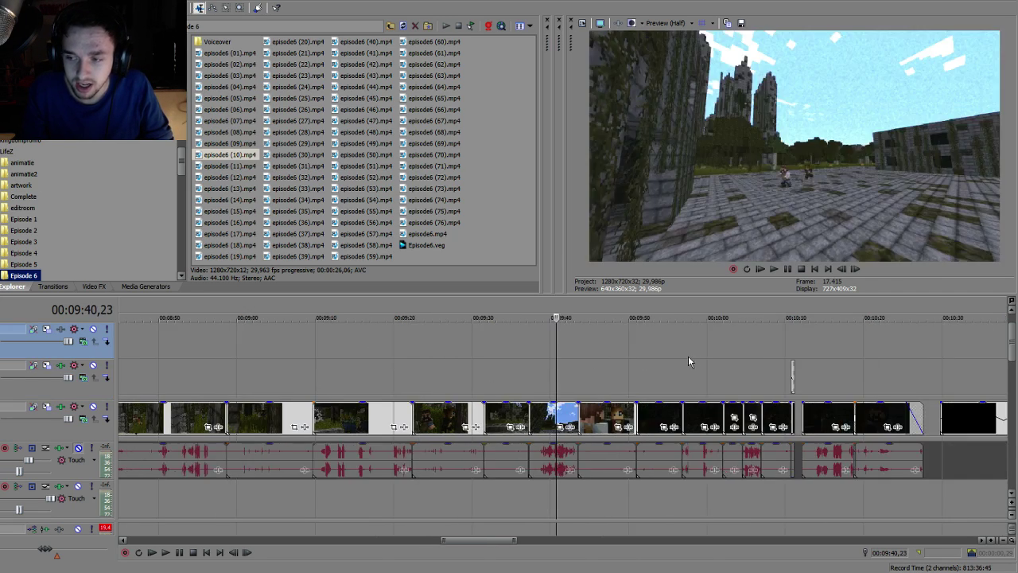
{"action": "left_click", "coordinate": [771, 385]}
{"action": "key", "text": "space"}
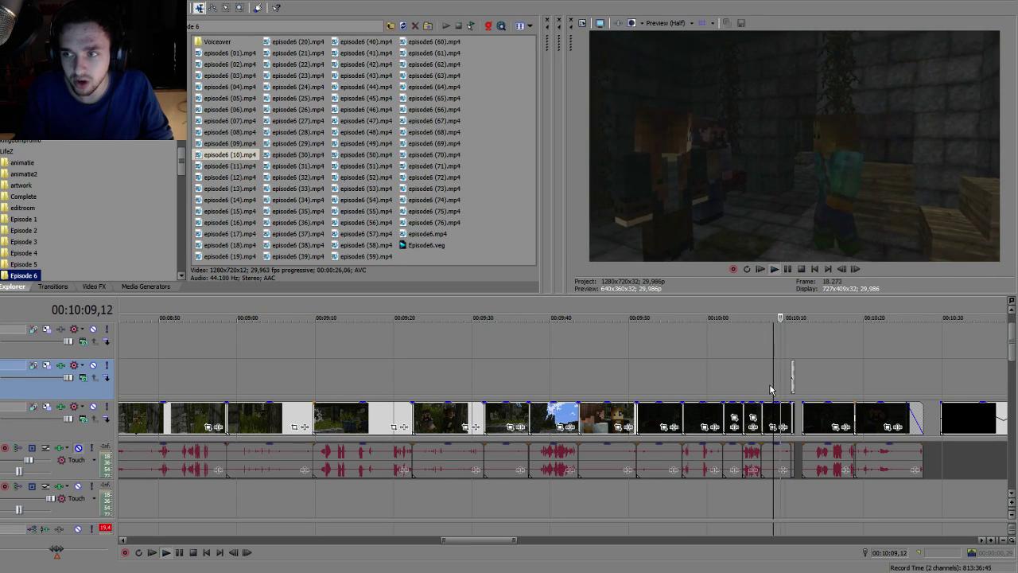
{"action": "key", "text": "space"}
Inspect the dark room hit frames around 10:10 and play through the character cutout overlay
{"action": "left_click", "coordinate": [791, 399]}
{"action": "scroll", "coordinate": [792, 400], "scroll_direction": "up", "scroll_amount": 8}
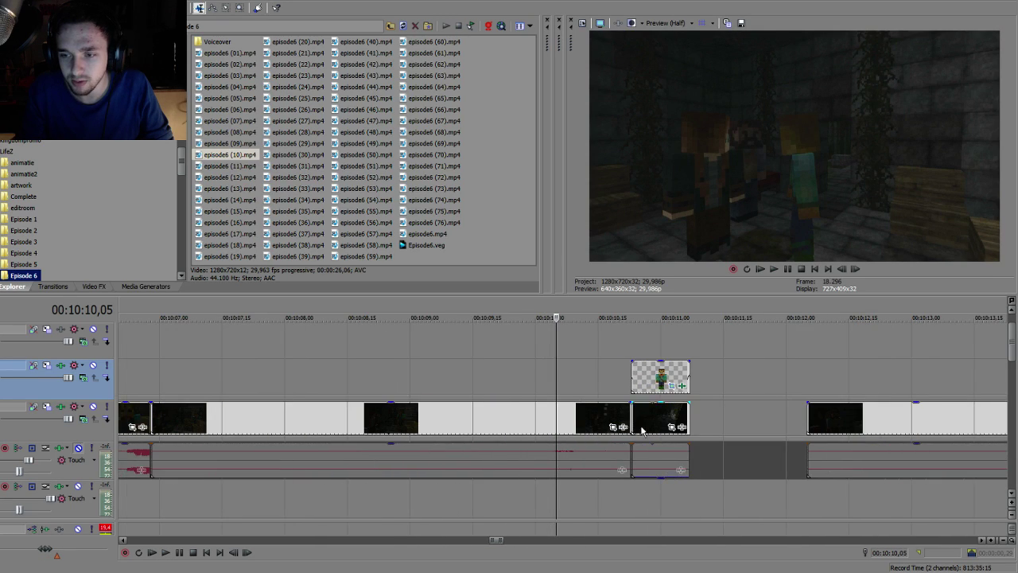
{"action": "left_click", "coordinate": [599, 422]}
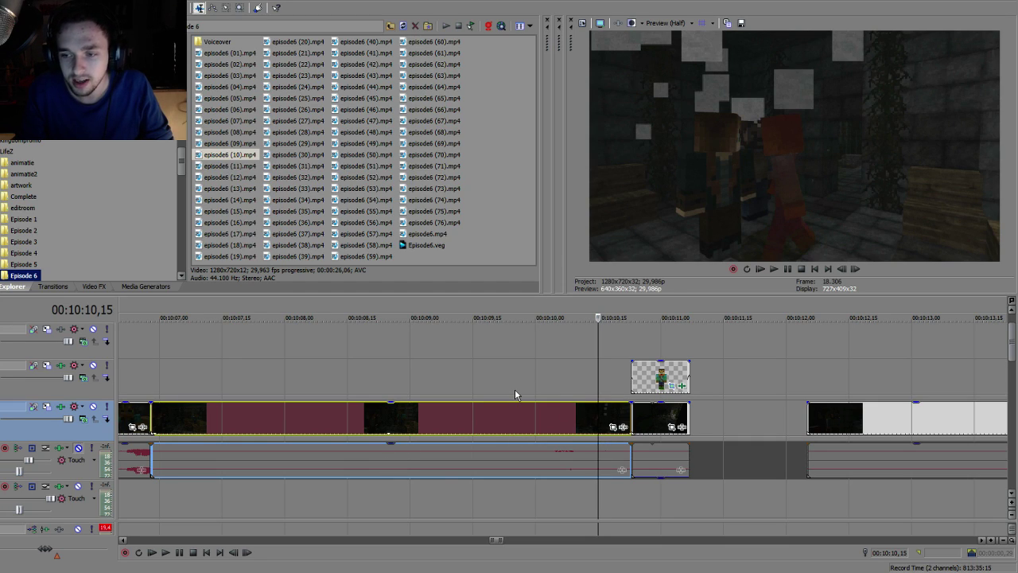
{"action": "left_click", "coordinate": [610, 375]}
{"action": "key", "text": "space"}
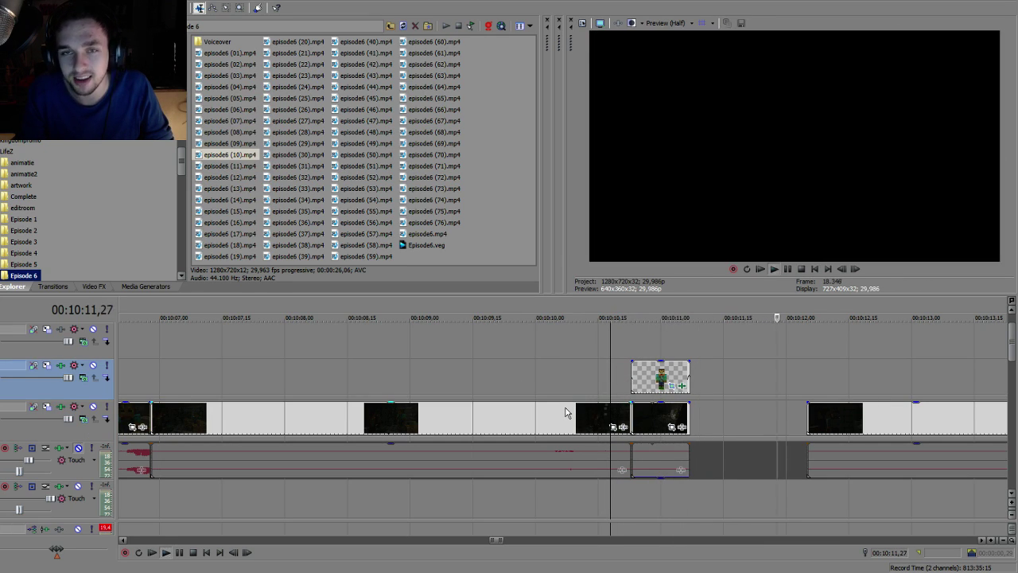
{"action": "key", "text": "space"}
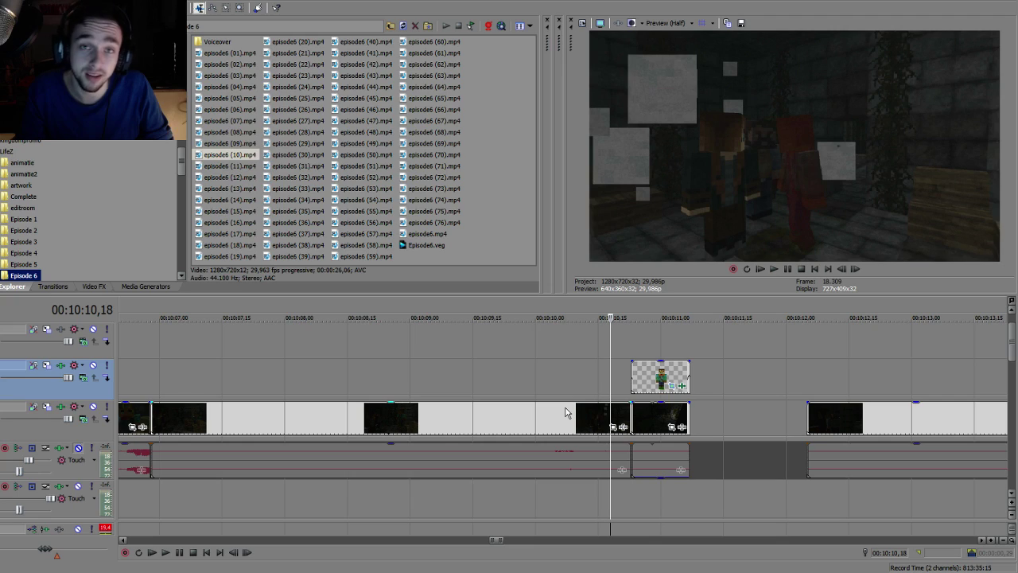
Replay the character cutout overlay and preview the dark scene that follows the gap from about 10:11
{"action": "key", "text": "space"}
{"action": "key", "text": "space"}
{"action": "left_click", "coordinate": [619, 374]}
{"action": "key", "text": "space"}
{"action": "key", "text": "space"}
{"action": "key", "text": "space"}
{"action": "scroll", "coordinate": [752, 372], "scroll_direction": "down", "scroll_amount": 8}
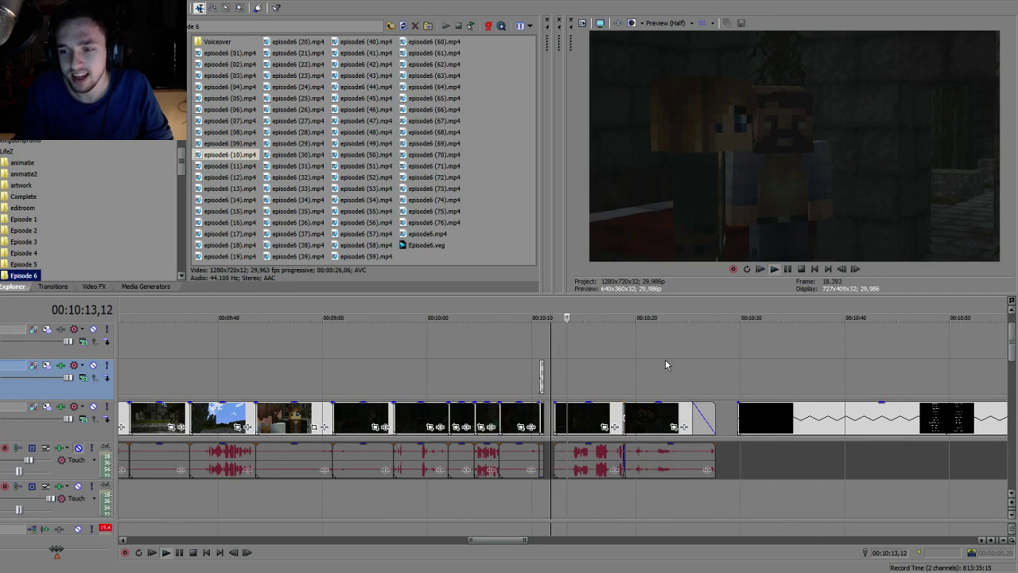
{"action": "key", "text": "space"}
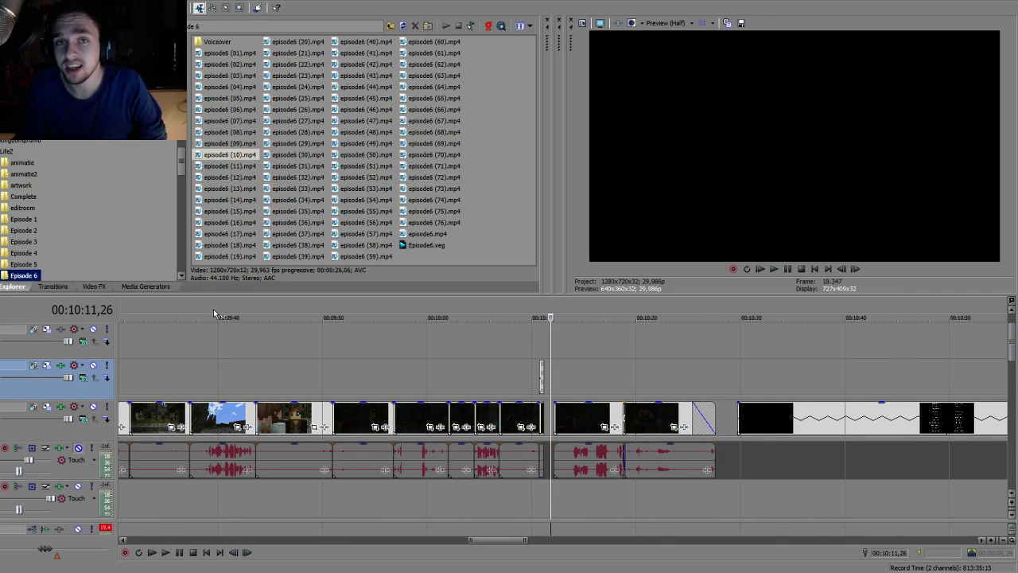
Return to the middle of the episode and preview the seated character shot at about 6:05
{"action": "scroll", "coordinate": [337, 370], "scroll_direction": "down", "scroll_amount": 5}
{"action": "scroll", "coordinate": [338, 370], "scroll_direction": "down", "scroll_amount": 2}
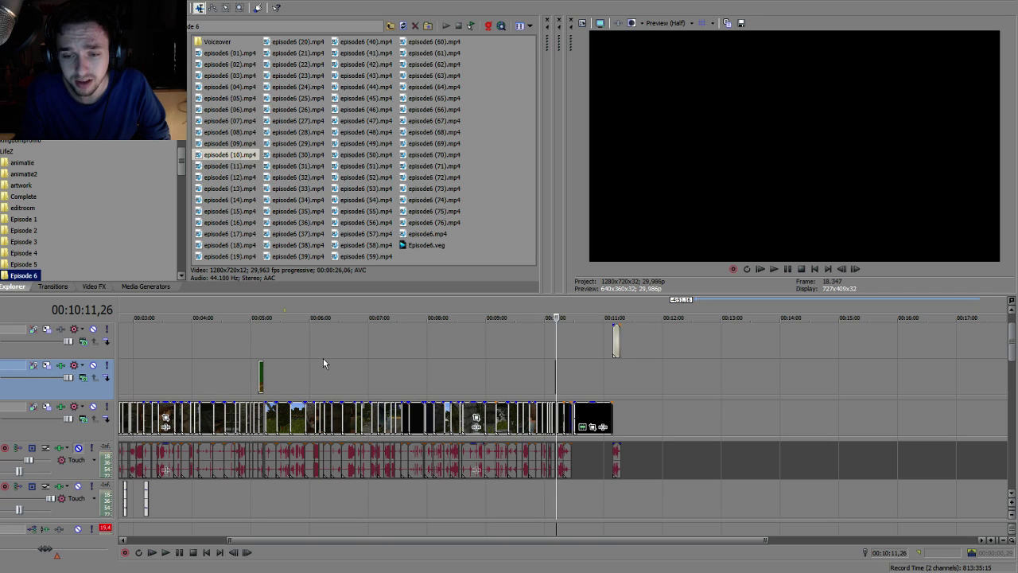
{"action": "left_click", "coordinate": [323, 357]}
{"action": "left_click", "coordinate": [312, 360]}
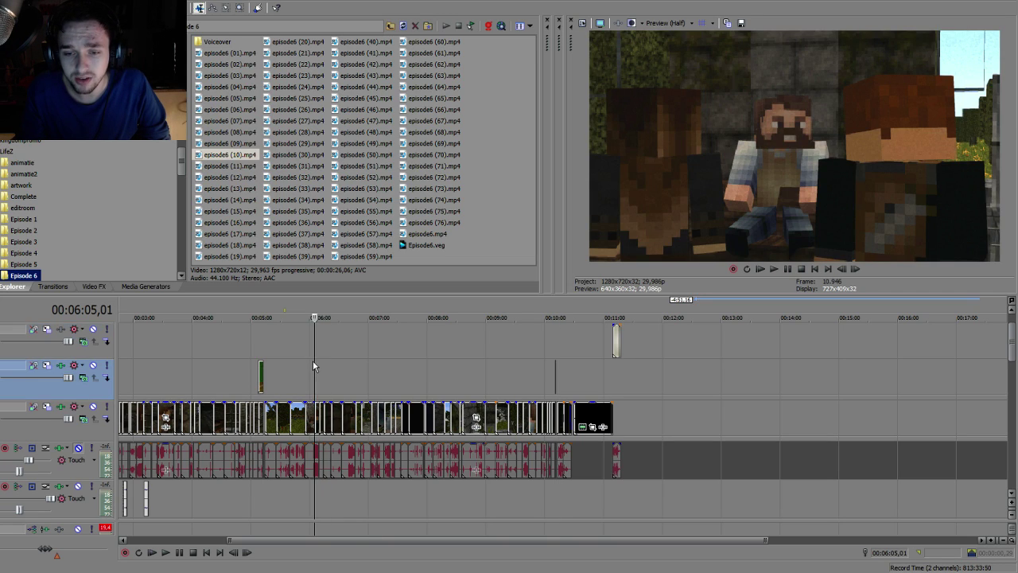
{"action": "scroll", "coordinate": [312, 360], "scroll_direction": "down", "scroll_amount": 2}
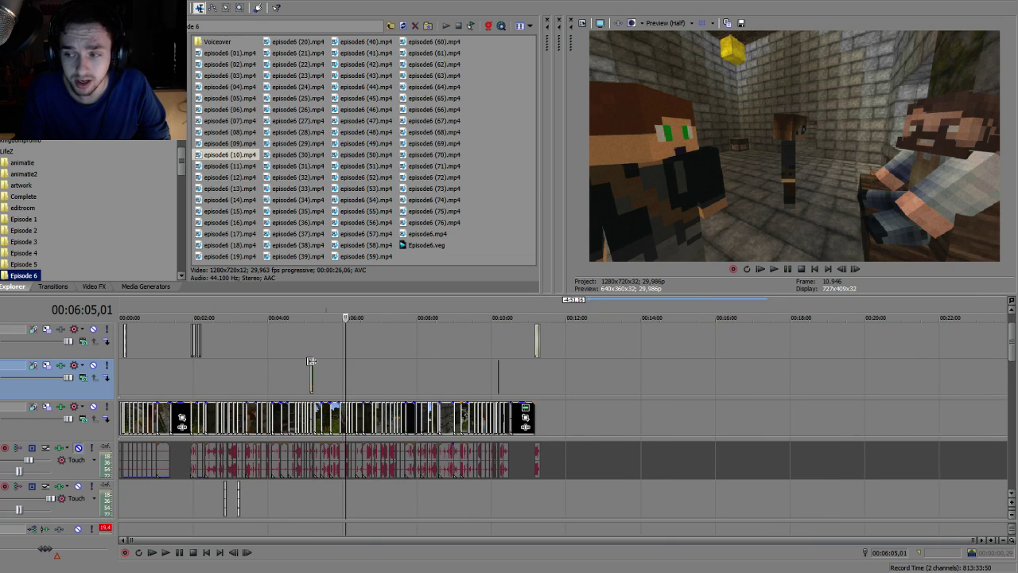